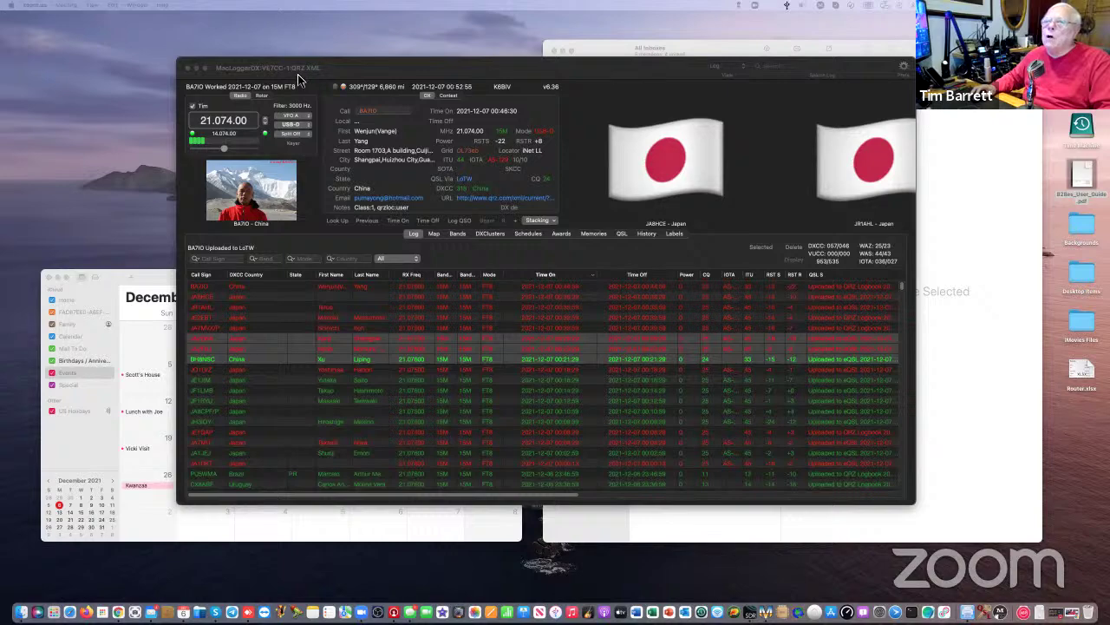
Arrange the MacLoggerDX window, the SmartSDR panadapter, its transmit control panel and the FT8 window together on the shared screen
left_click_drag(363, 70, 457, 56)
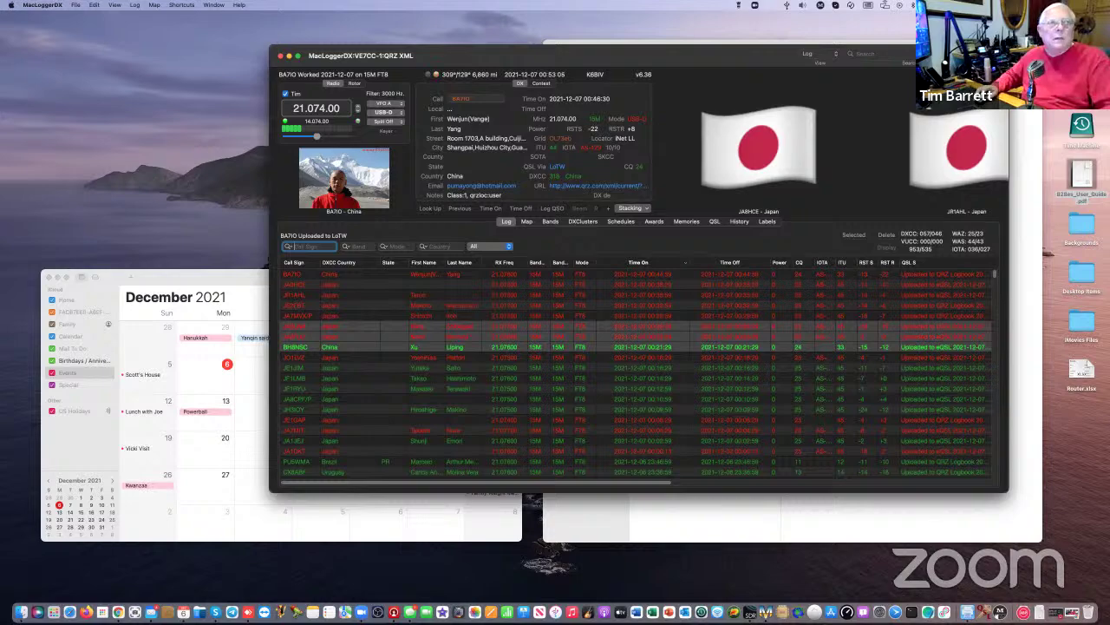
left_click_drag(0, 78, 520, 87)
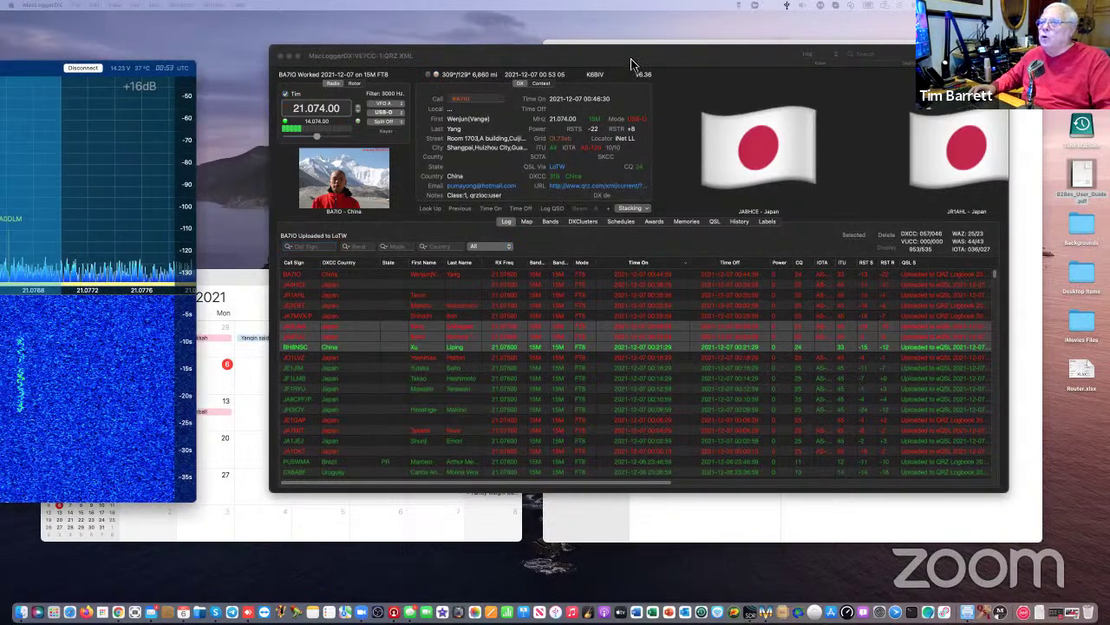
left_click_drag(200, 83, 631, 55)
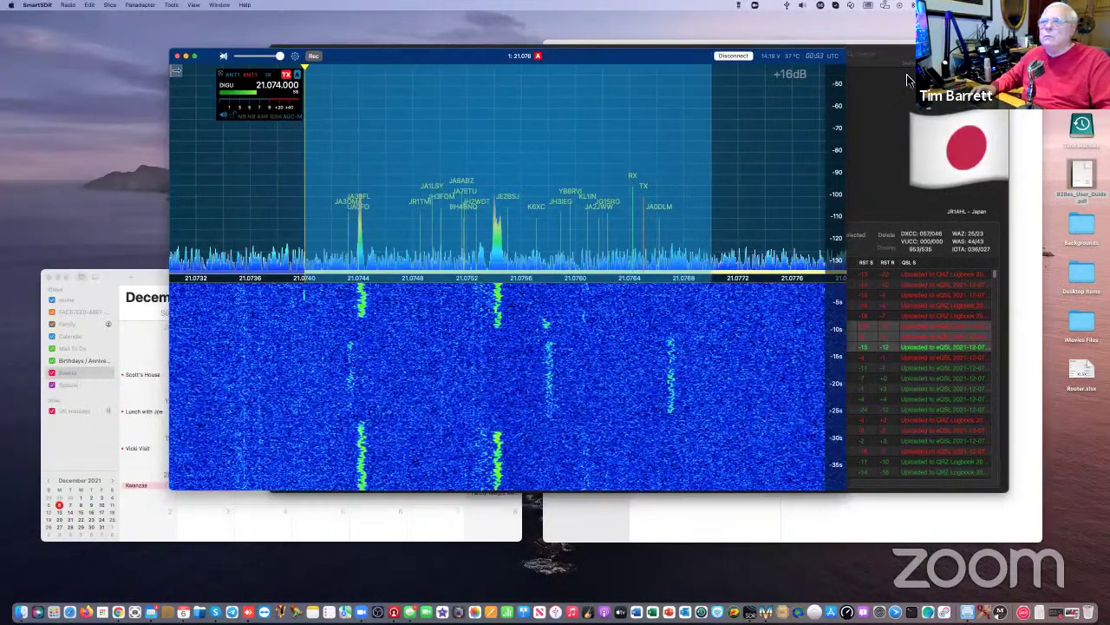
left_click_drag(0, 78, 942, 66)
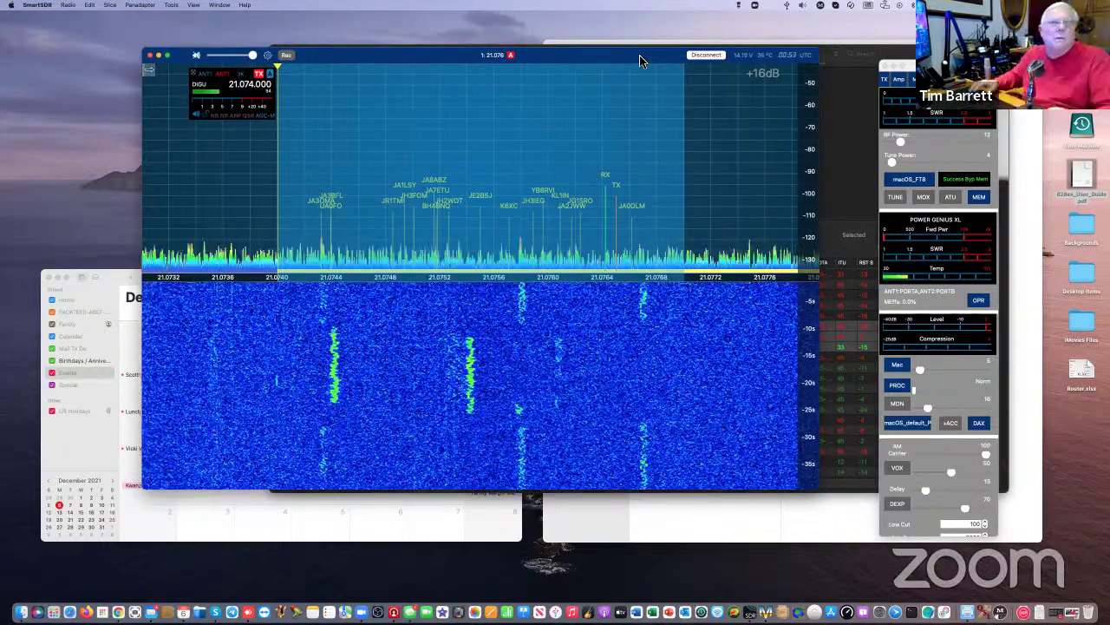
left_click_drag(2, 143, 641, 152)
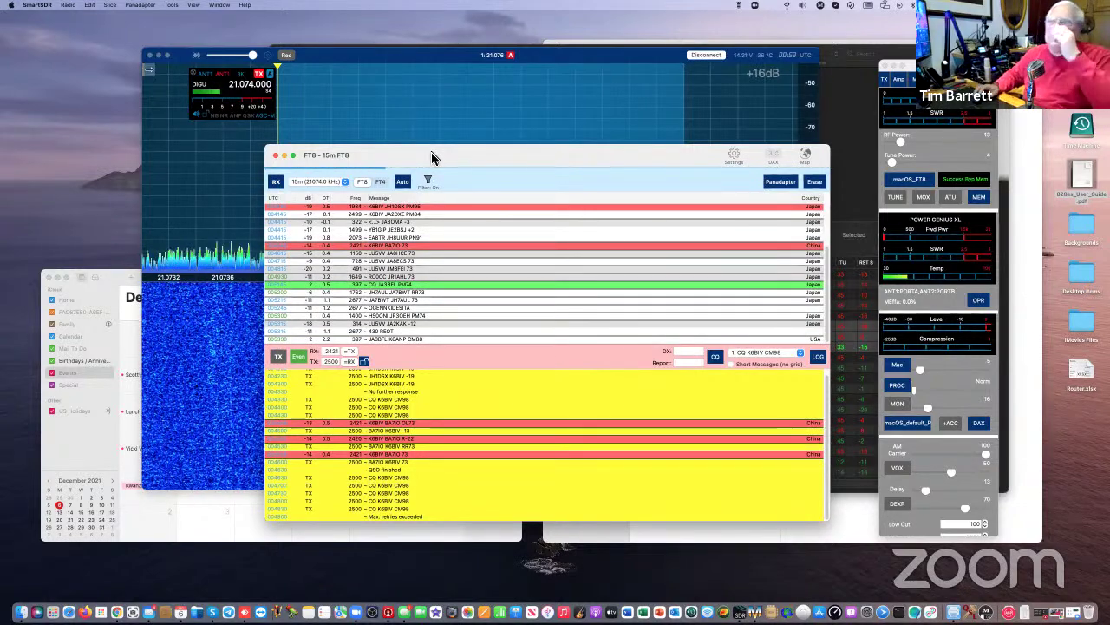
left_click_drag(594, 153, 569, 137)
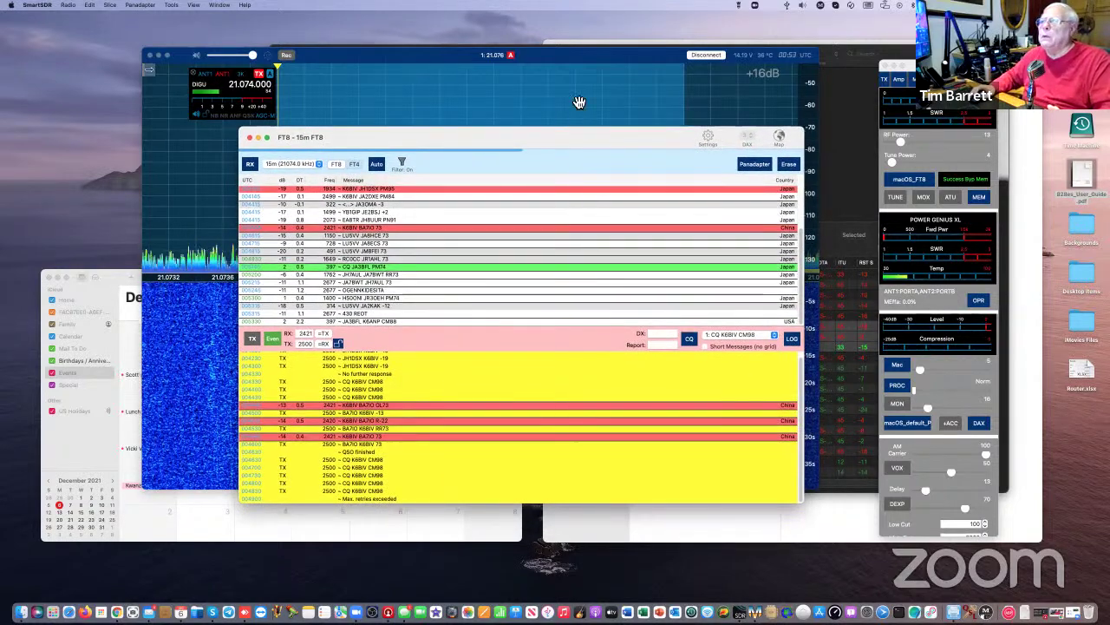
Open the SmartSDR logbook and place its window over the FT8 window
left_click(172, 5)
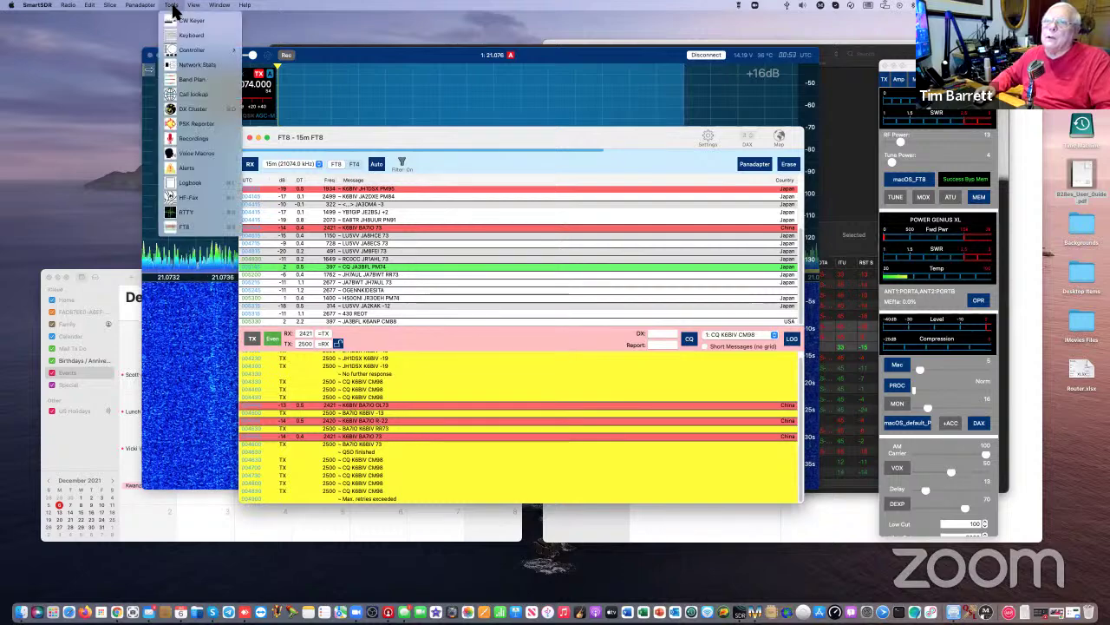
left_click(216, 183)
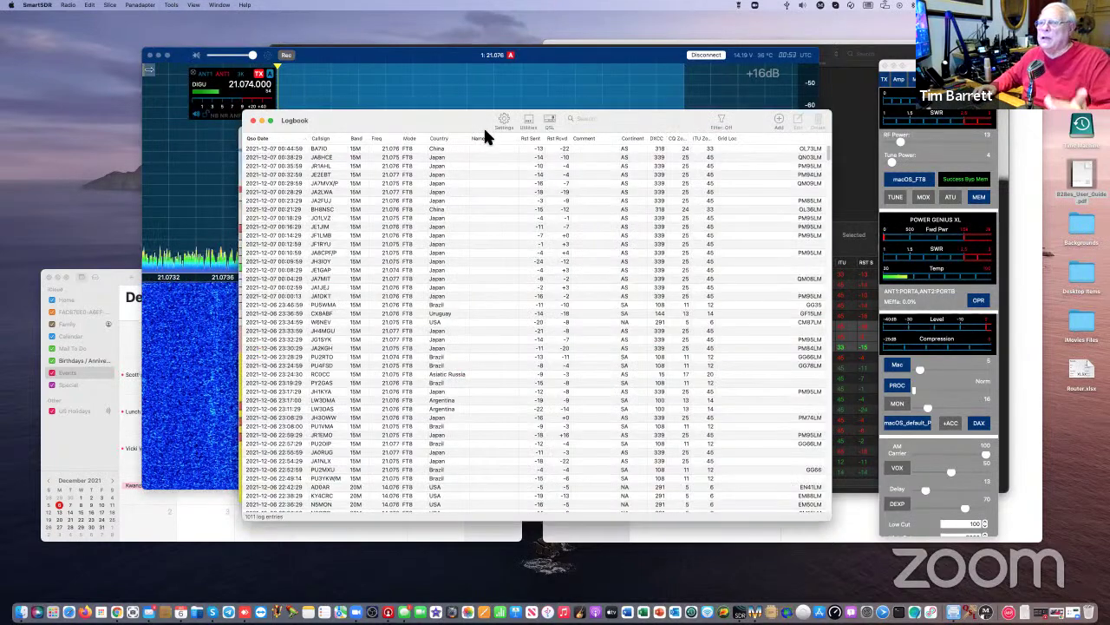
left_click_drag(457, 122, 424, 135)
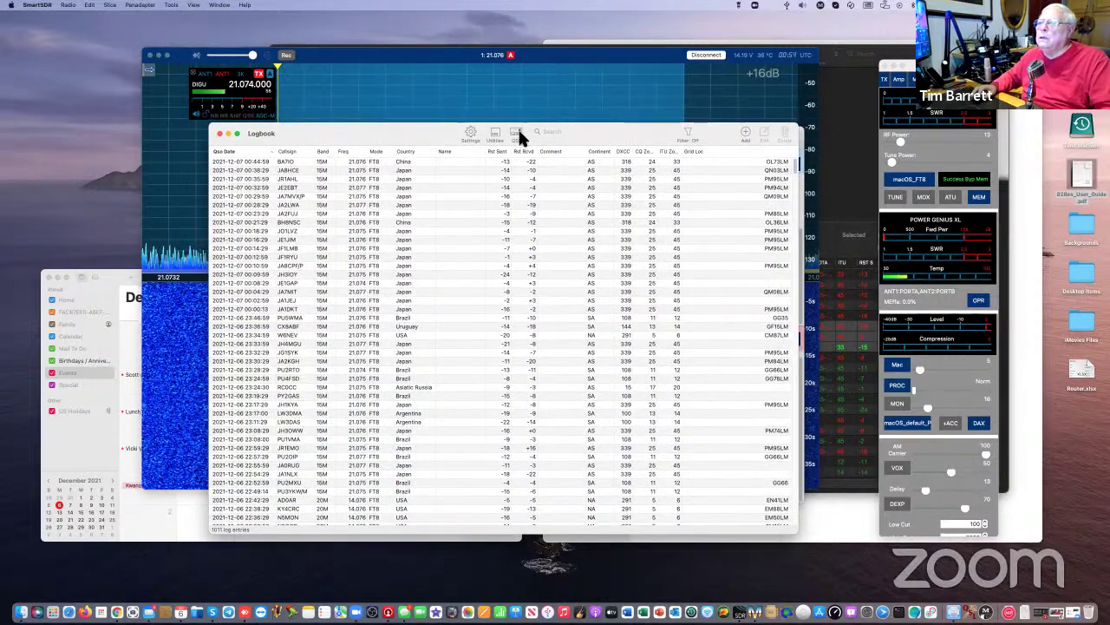
Complete the missing logbook data for today's entries using QRZ.com, and move the Complete logbook dialog clear of the Name column
left_click(495, 131)
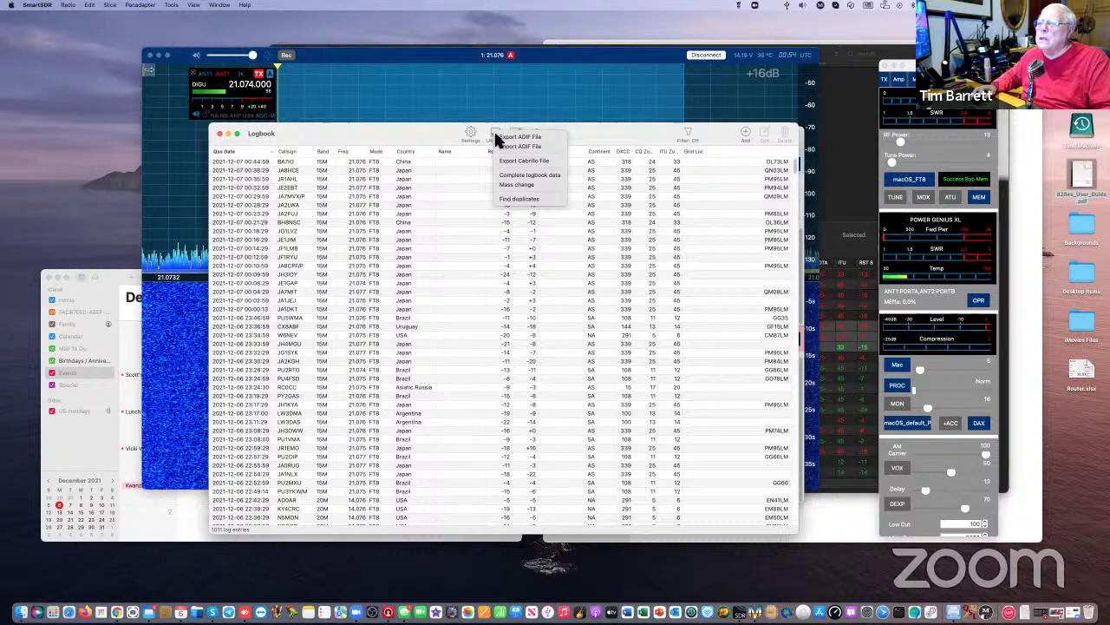
left_click(519, 174)
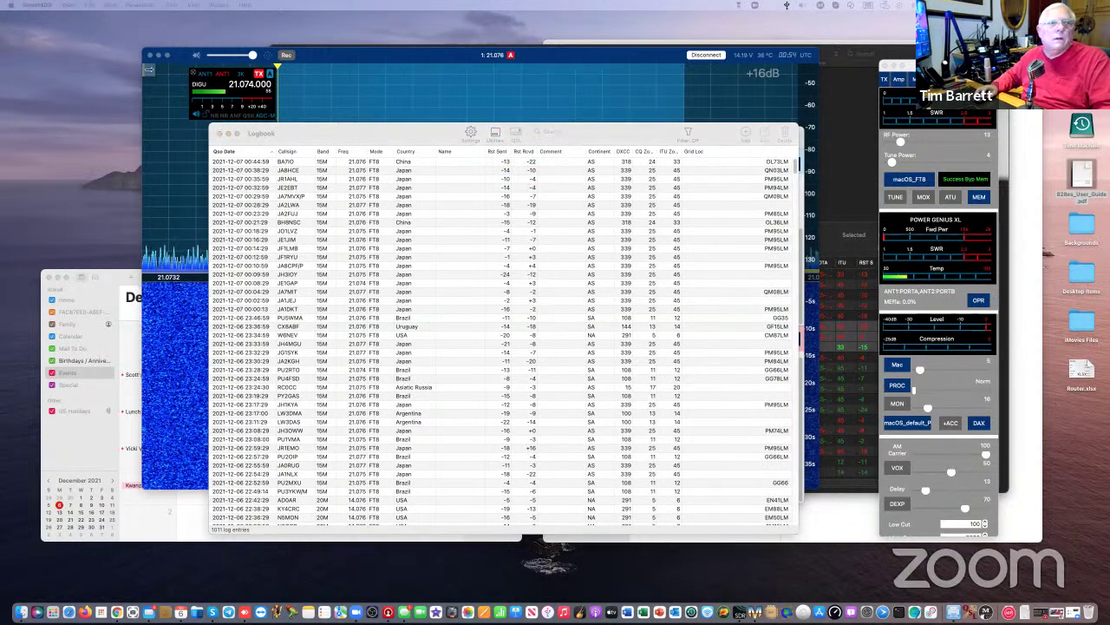
left_click_drag(135, 80, 667, 149)
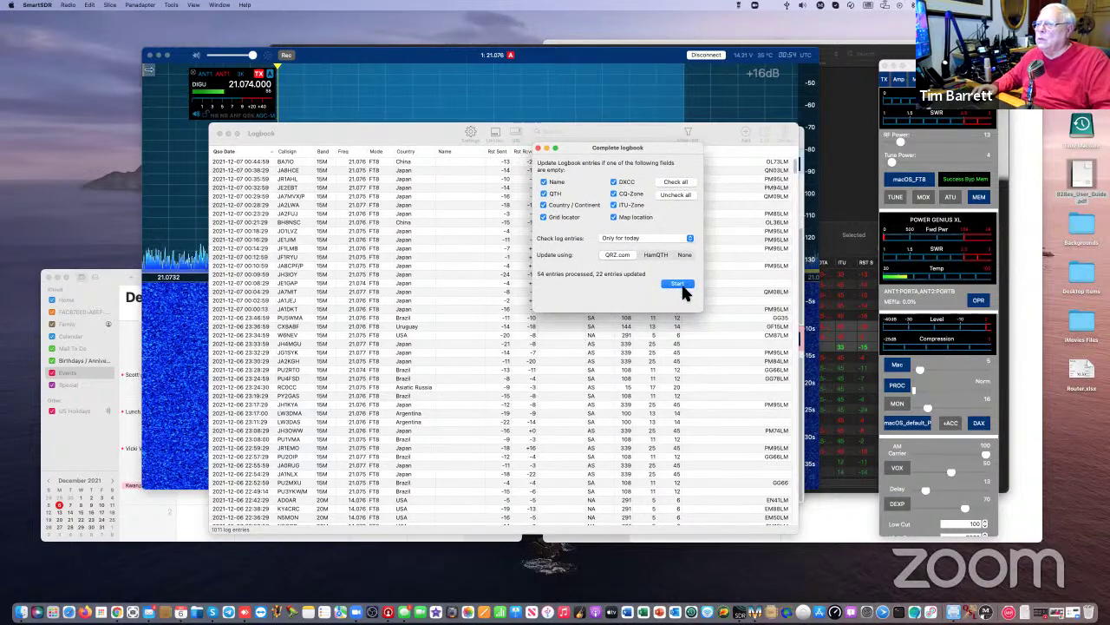
left_click(680, 287)
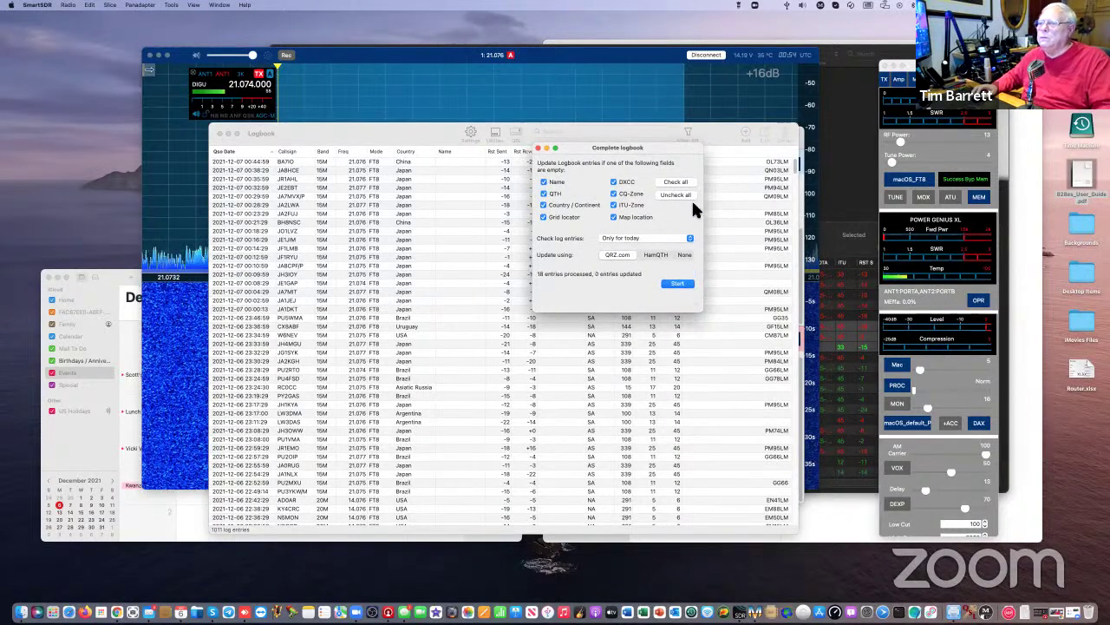
left_click_drag(657, 148, 782, 130)
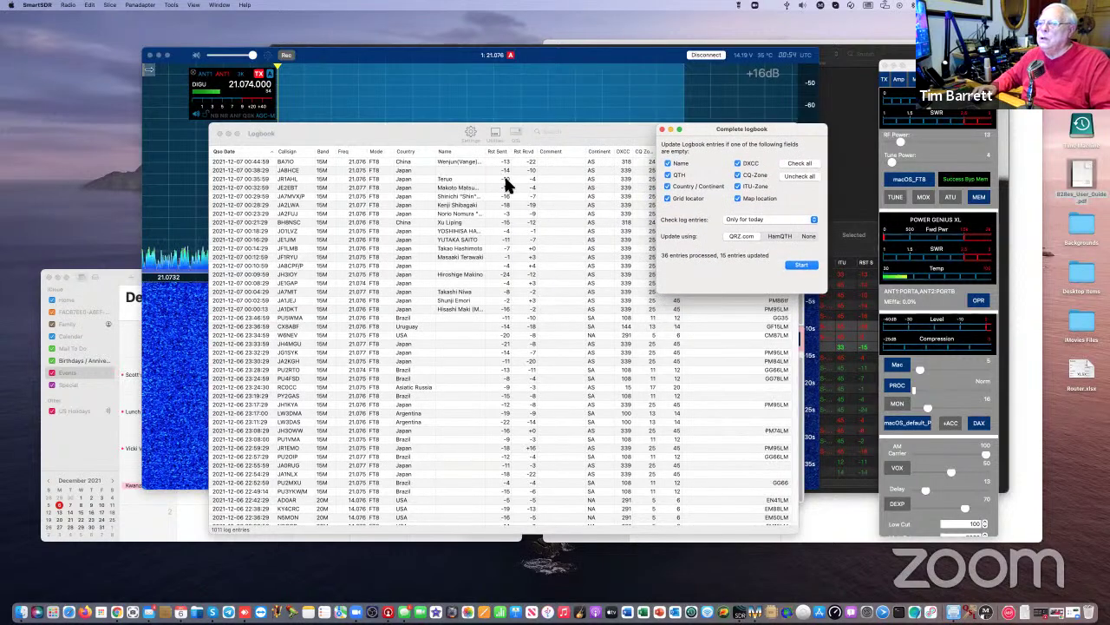
Complete the missing logbook data for the last 7 days using QRZ.com and close the Complete logbook dialog
left_click(813, 220)
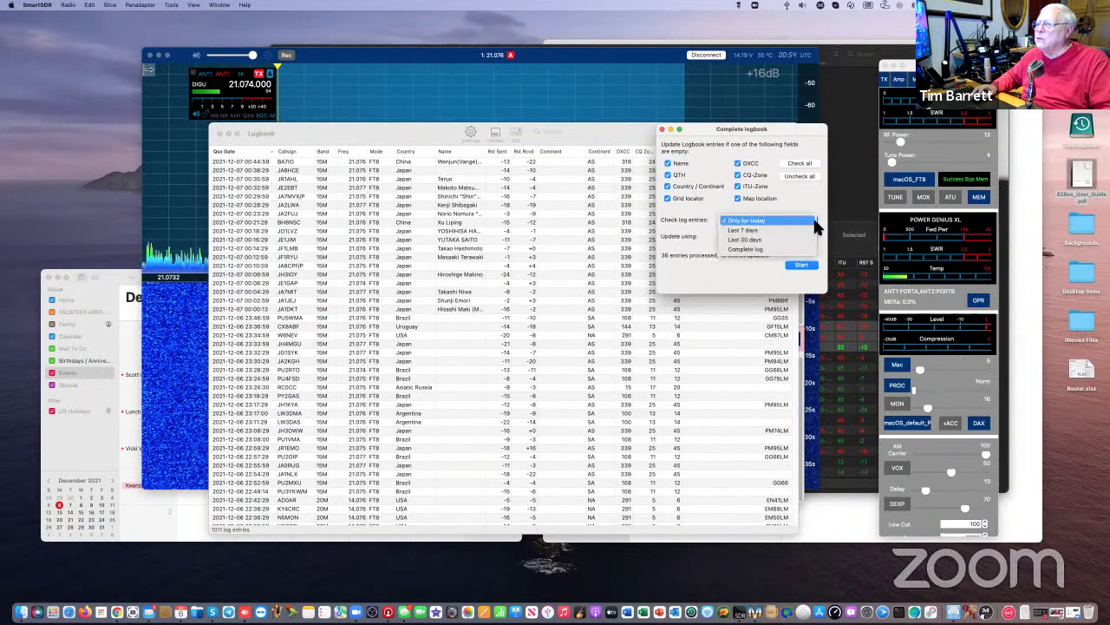
left_click(772, 230)
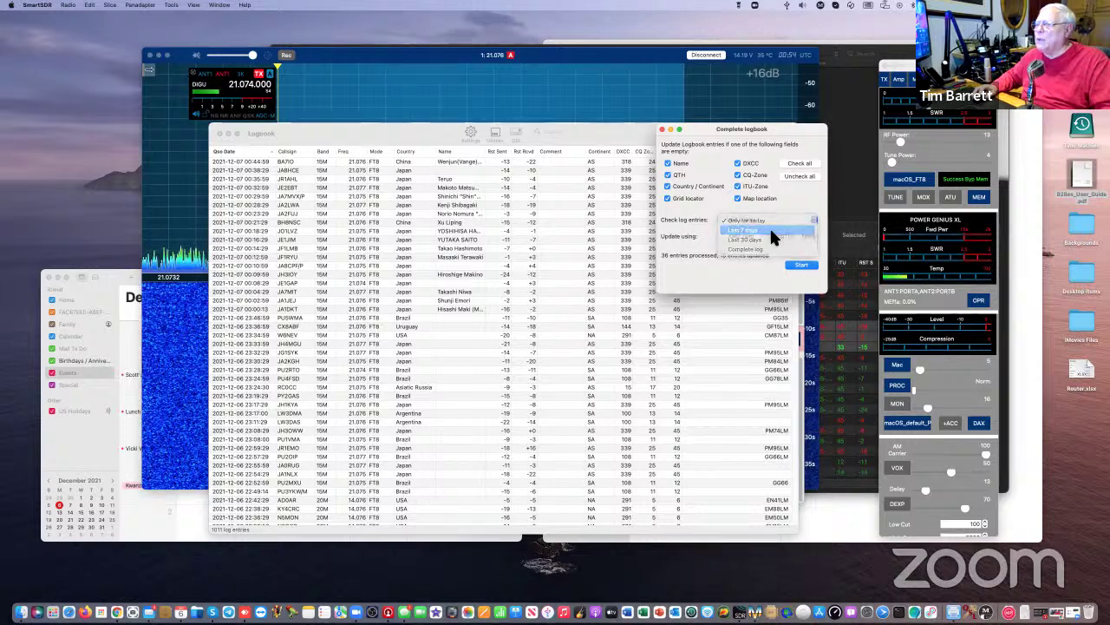
left_click(800, 268)
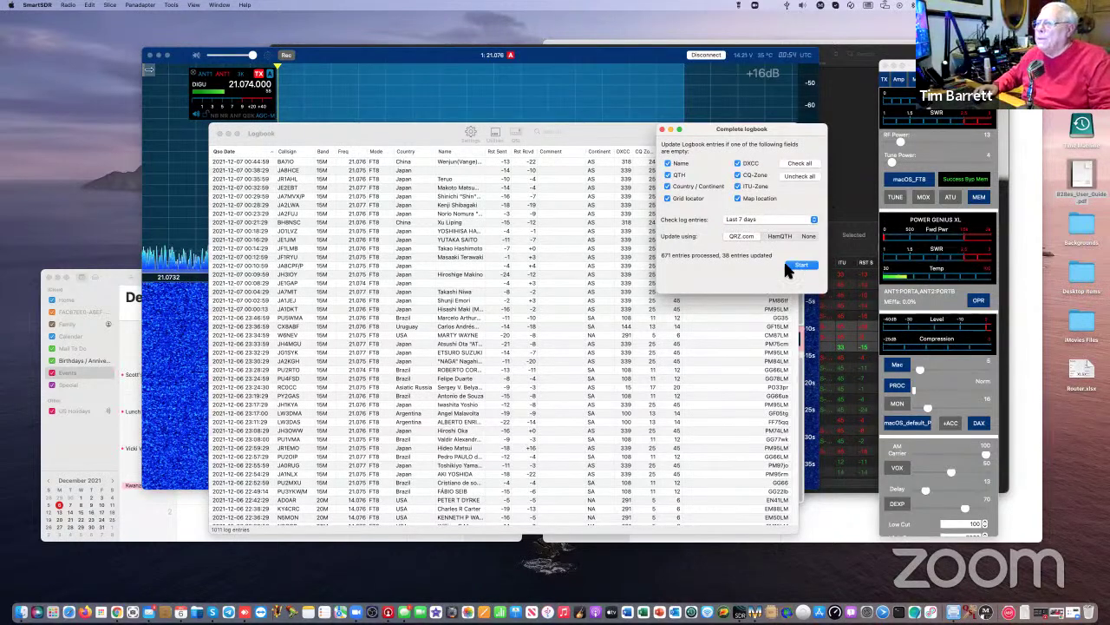
left_click(787, 266)
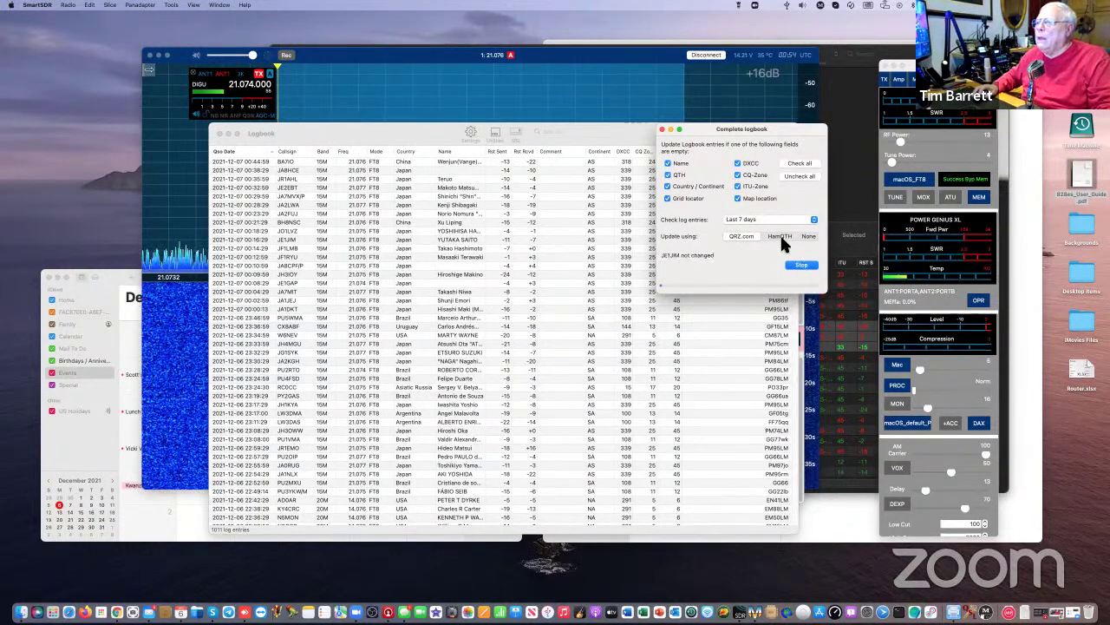
left_click(664, 129)
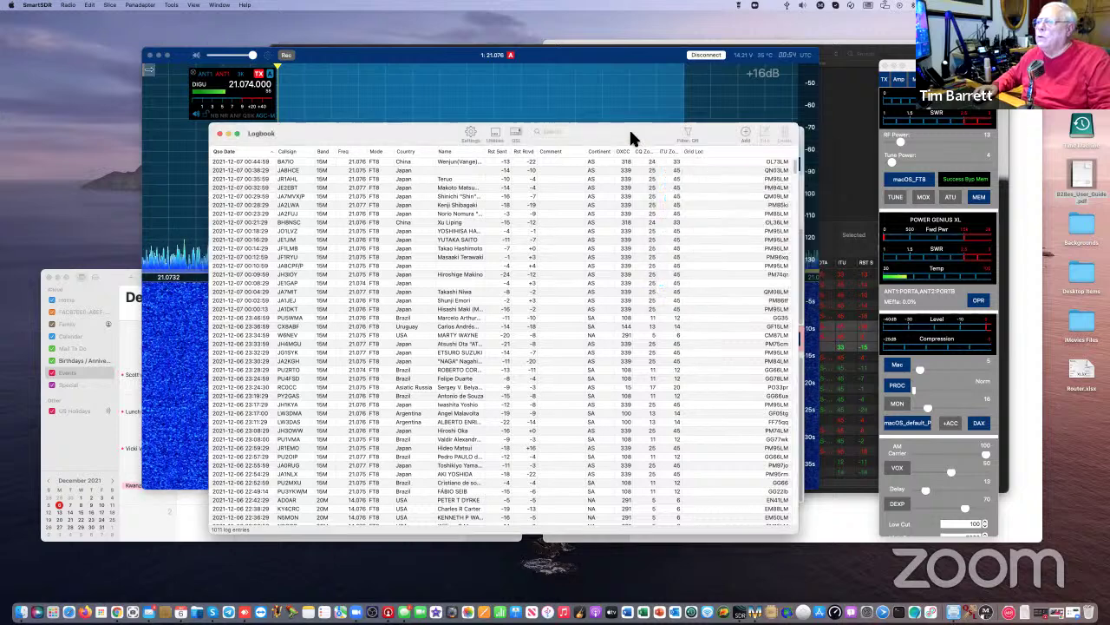
Open the logbook's QSL window and send the new QSLs to LOTW
left_click(517, 130)
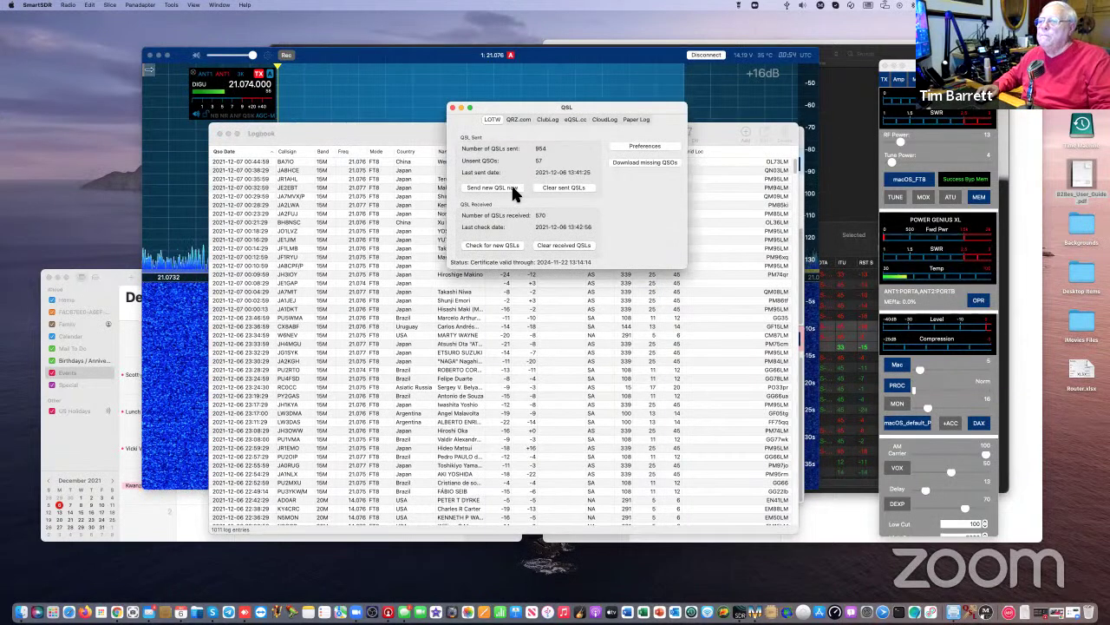
left_click(497, 189)
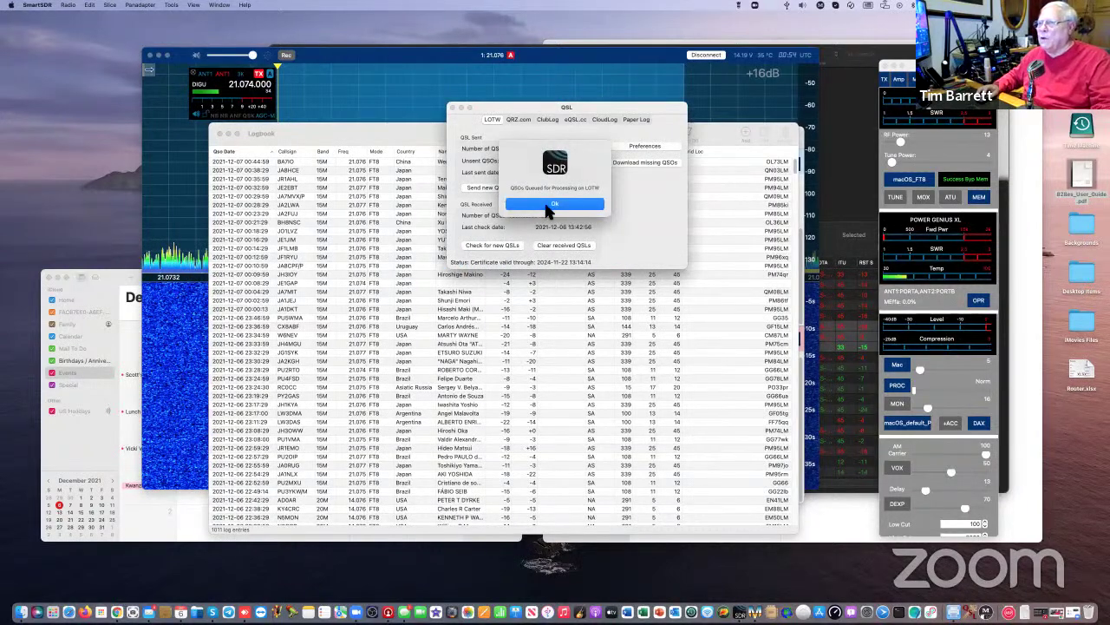
left_click(534, 207)
Check LOTW for new QSLs, review the list of matching contacts and mark those QSOs as confirmed
left_click(489, 246)
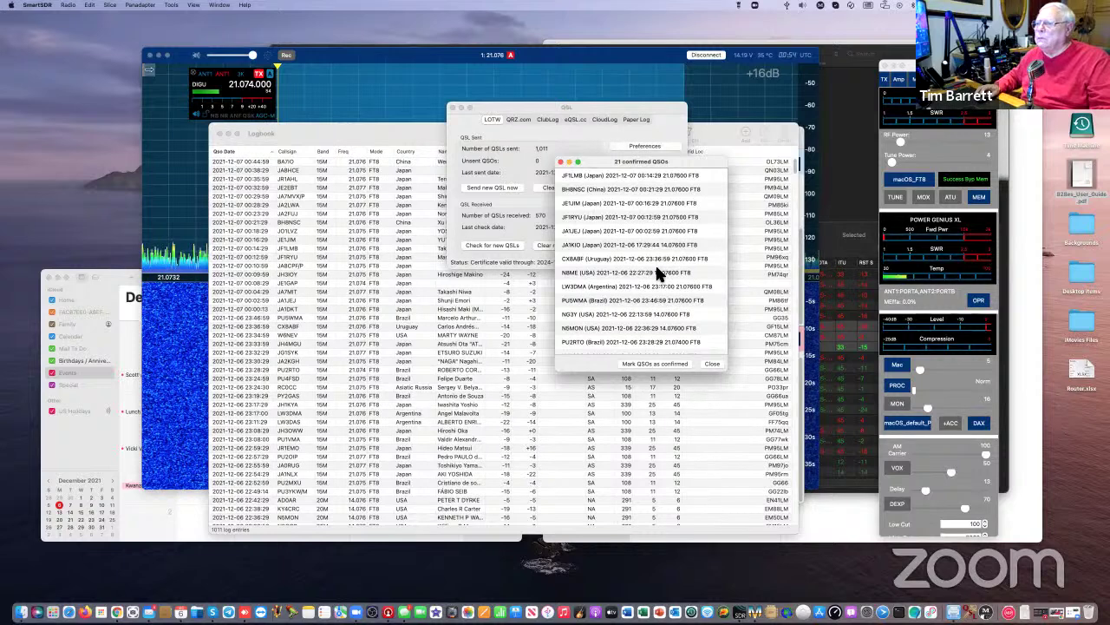
scroll(660, 276, "down", 5)
scroll(654, 264, "up", 5)
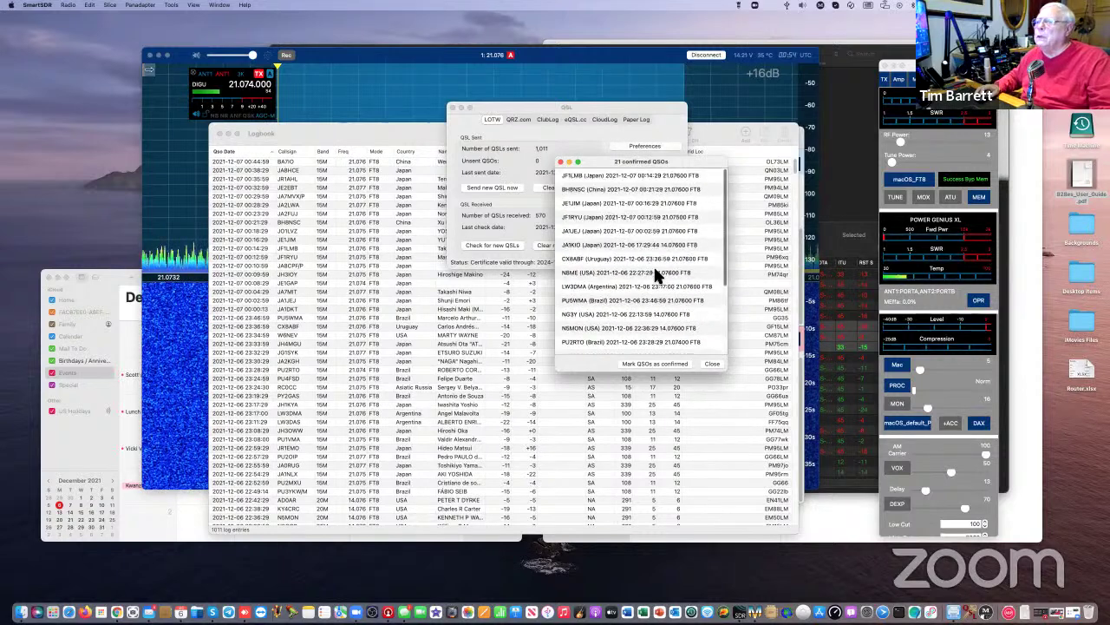
left_click(634, 358)
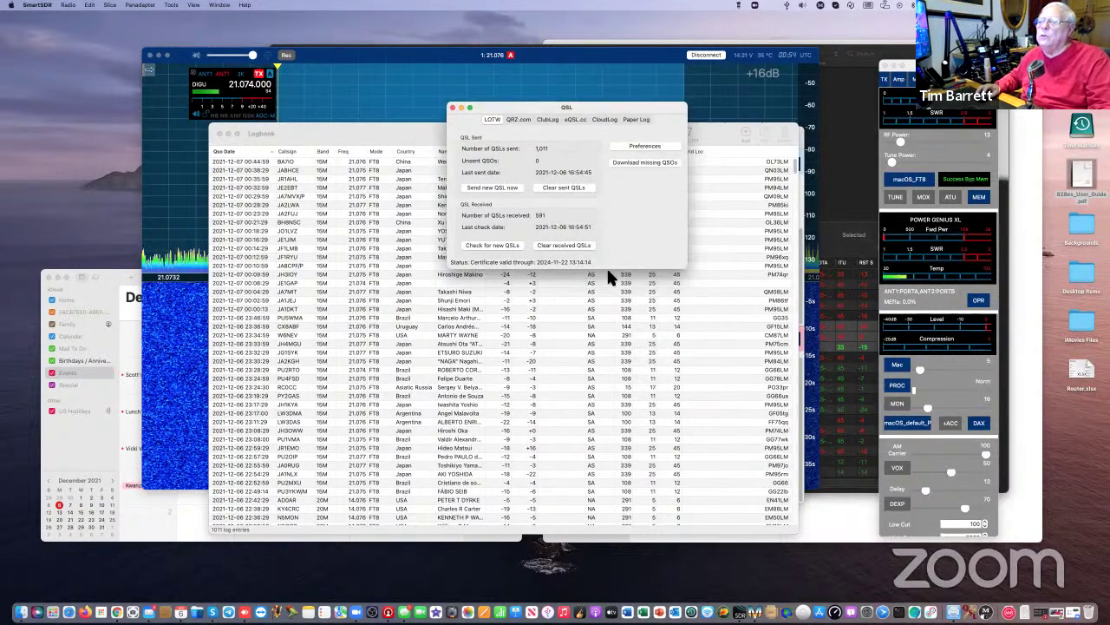
Send the new QSLs to QRZ.com and mark the newly received QRZ.com QSOs as confirmed
left_click(519, 118)
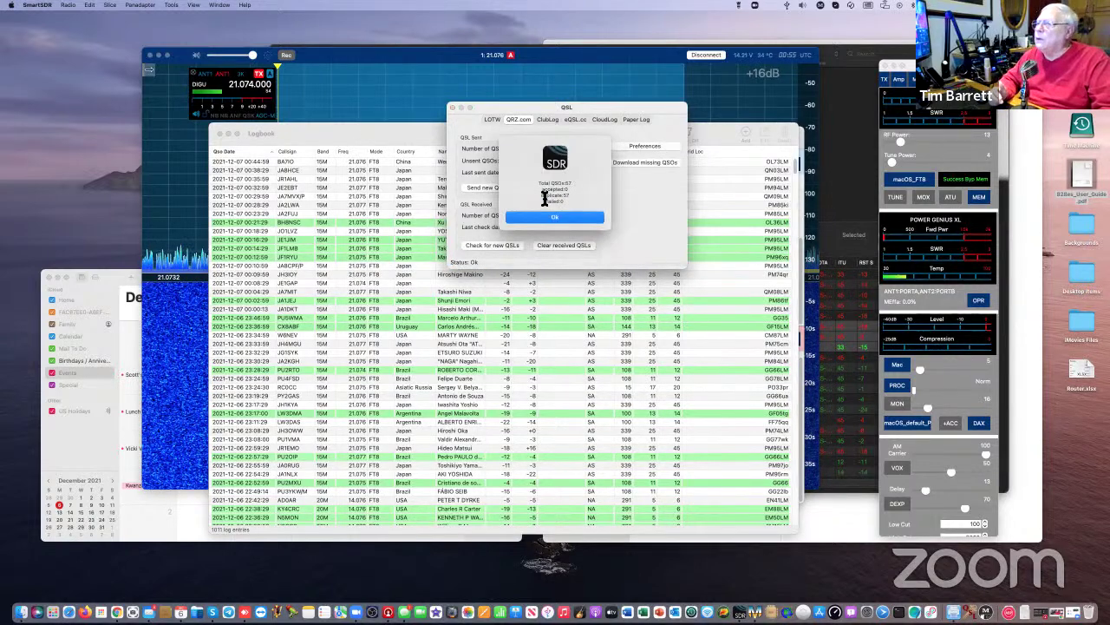
left_click(558, 222)
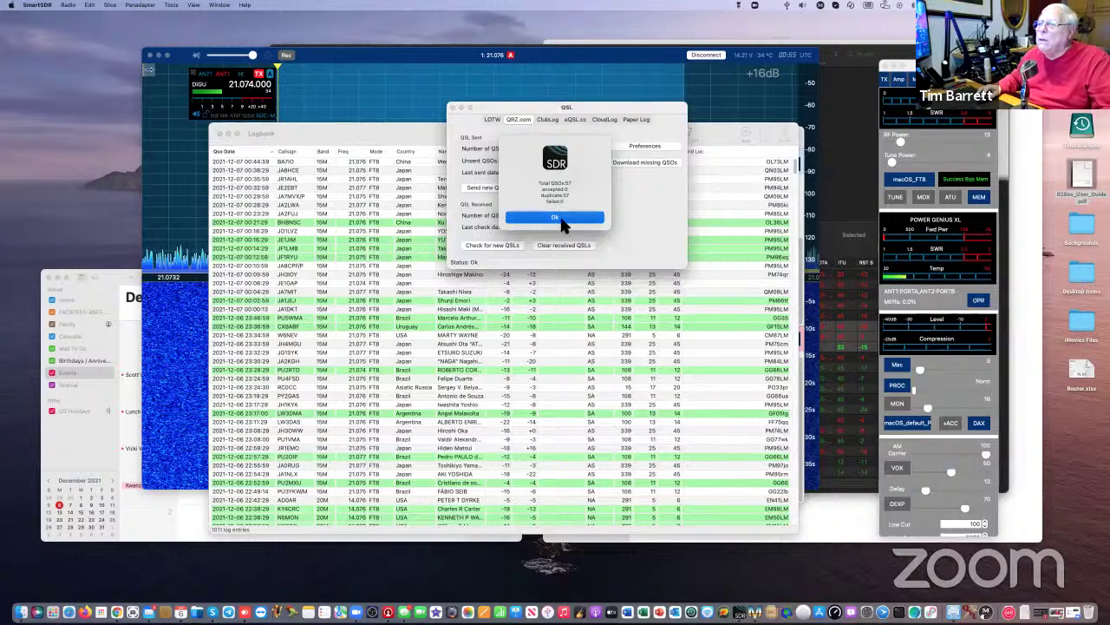
left_click(500, 243)
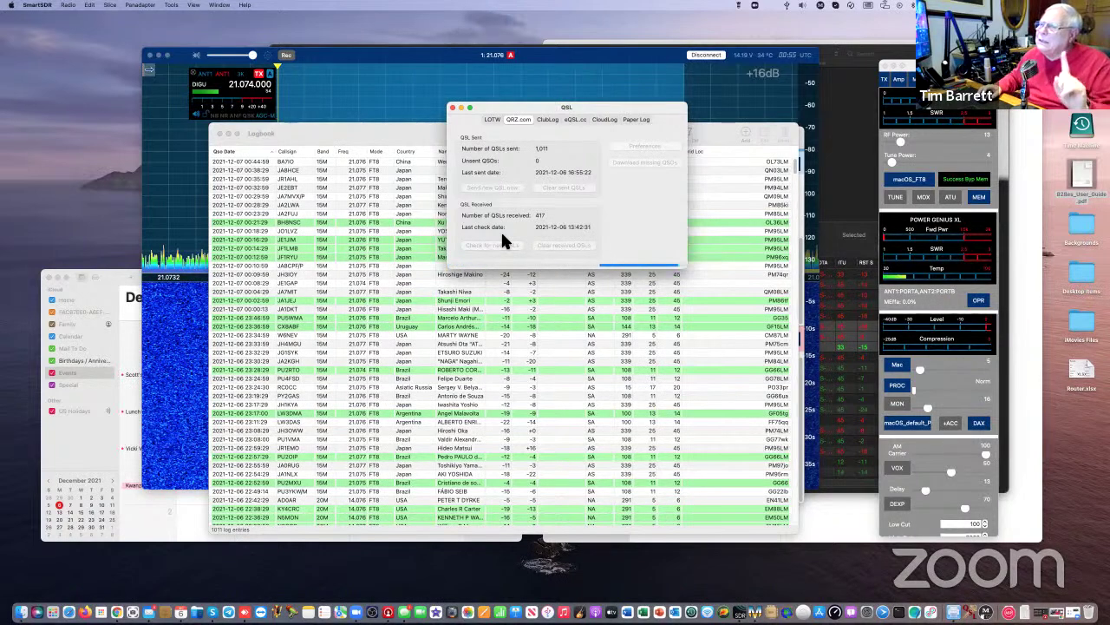
left_click(653, 363)
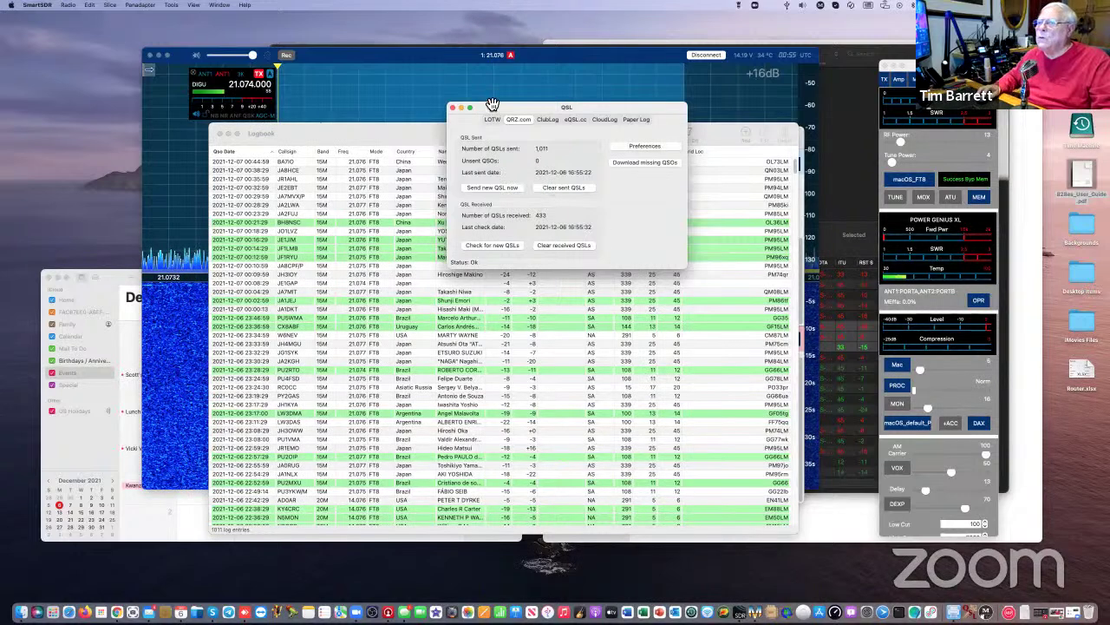
Send the new QSLs to ClubLog and dismiss the upload result
left_click(556, 120)
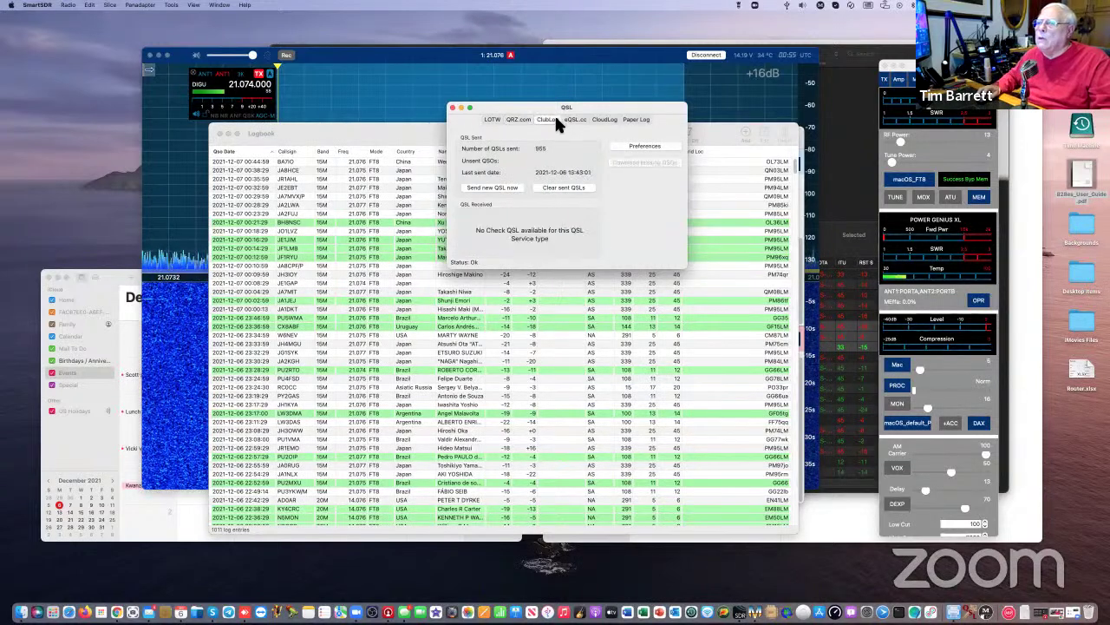
left_click(502, 188)
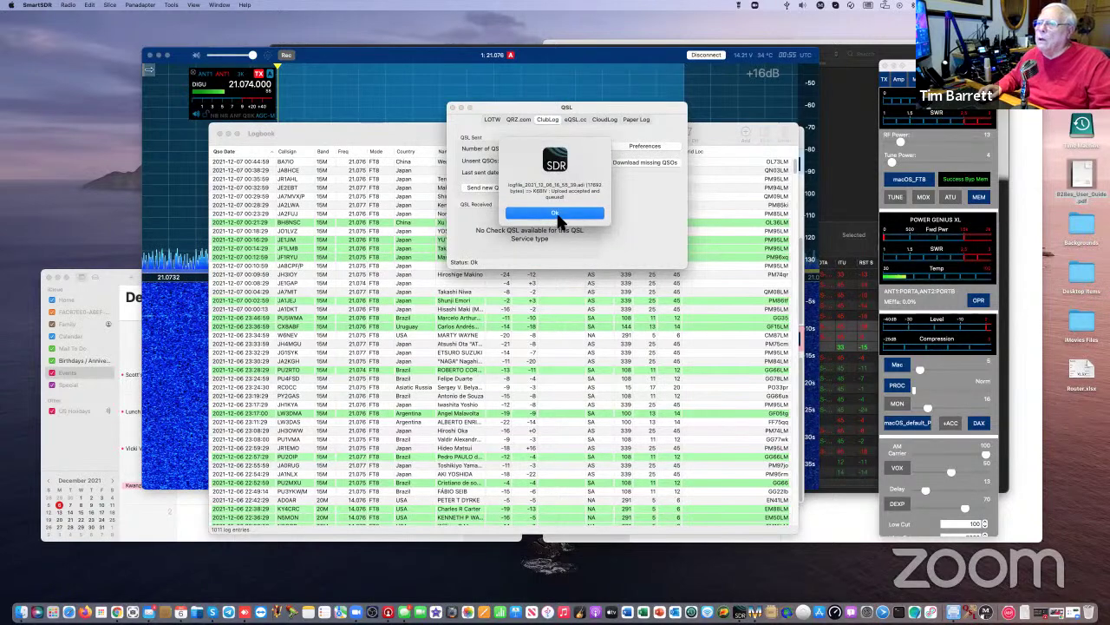
left_click(553, 214)
Send the new QSLs to eQSL.cc and close the QSL and Logbook windows
left_click(573, 119)
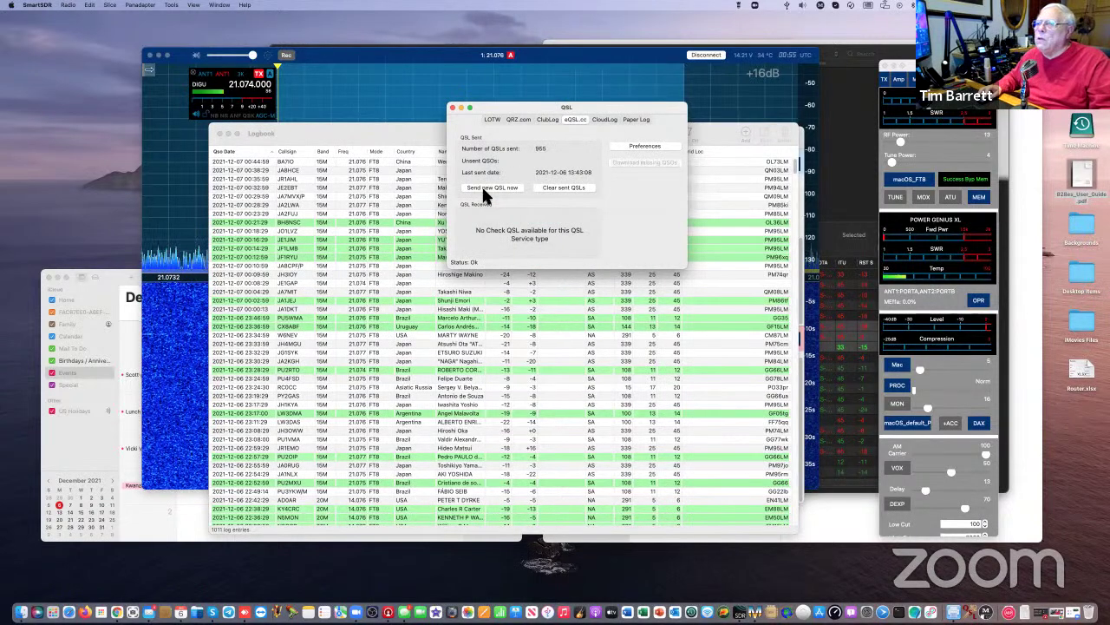
left_click(487, 188)
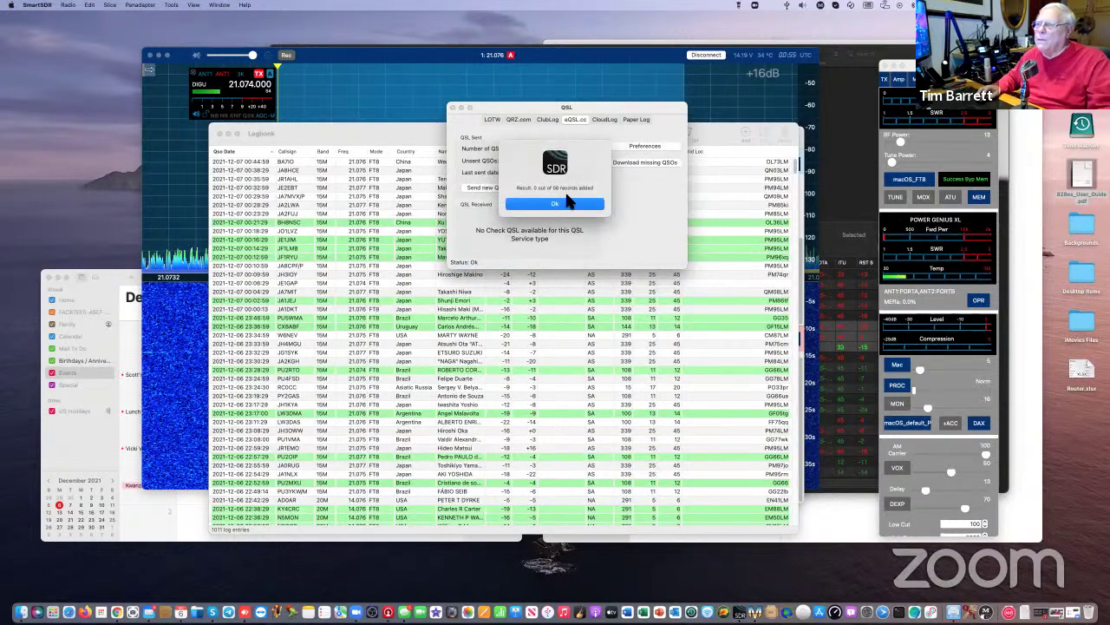
left_click(564, 204)
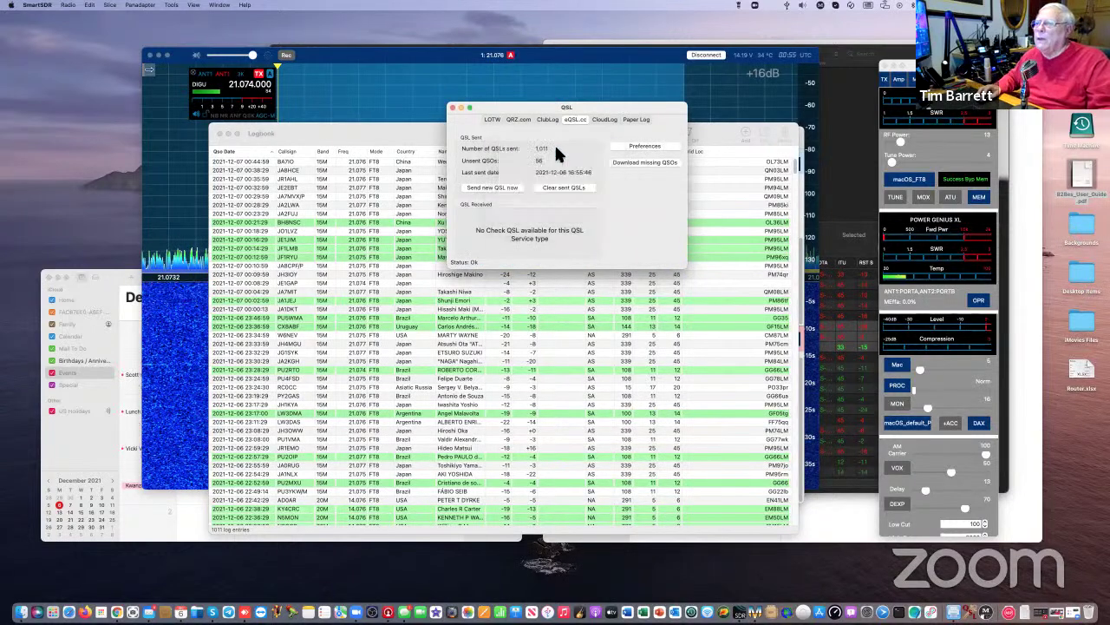
left_click(452, 107)
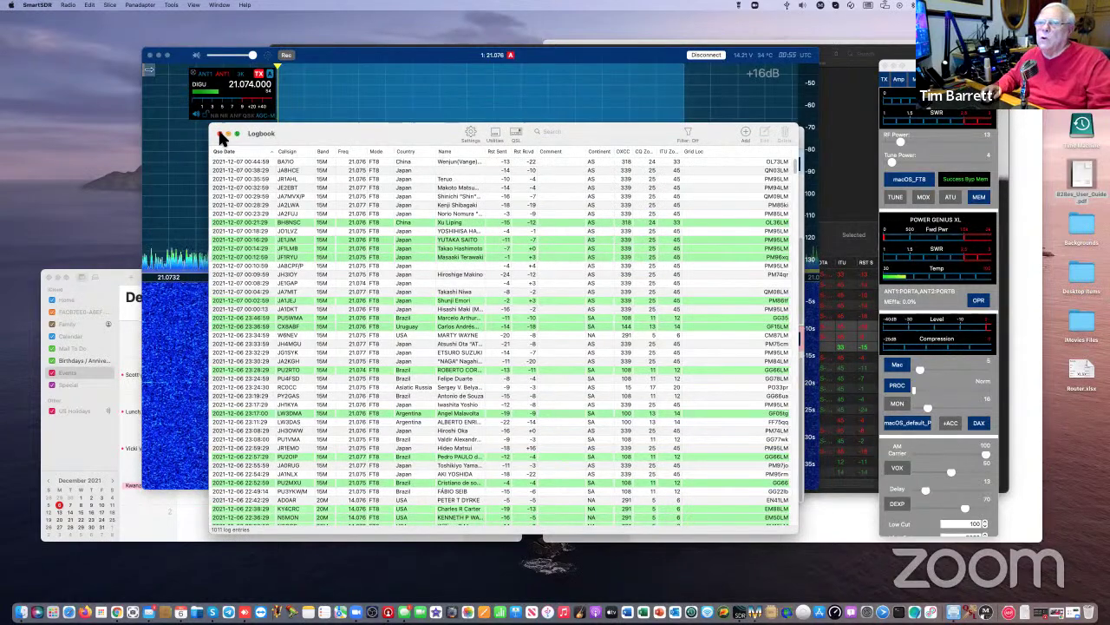
key("super+w")
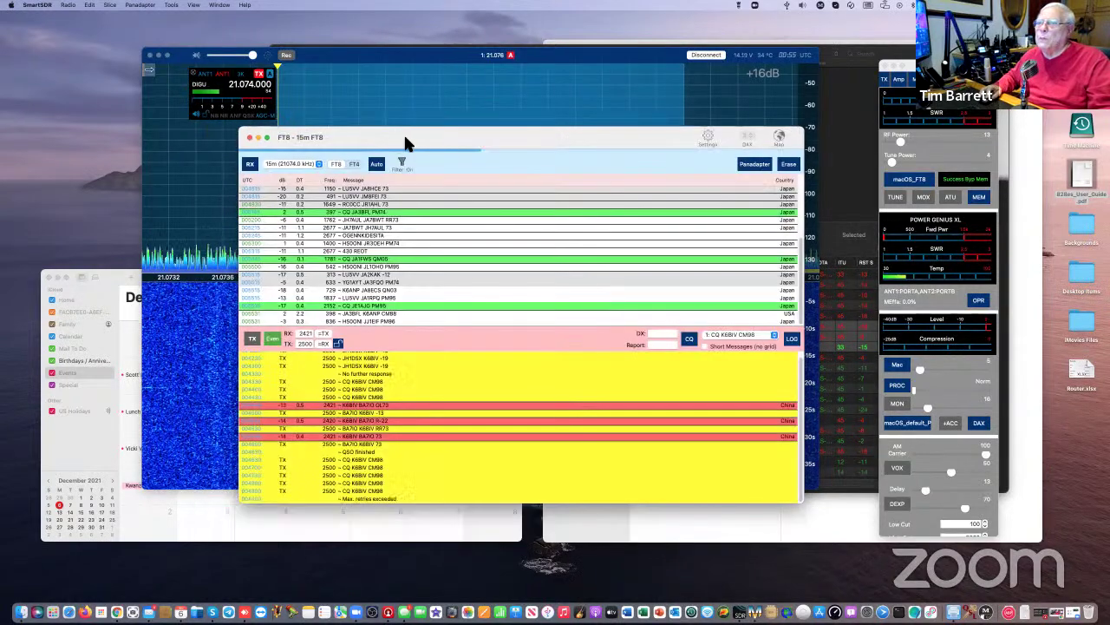
Move the panadapter window out of the way and reposition the FT8 window to reveal the radio frequency in MacLoggerDX
left_click(436, 59)
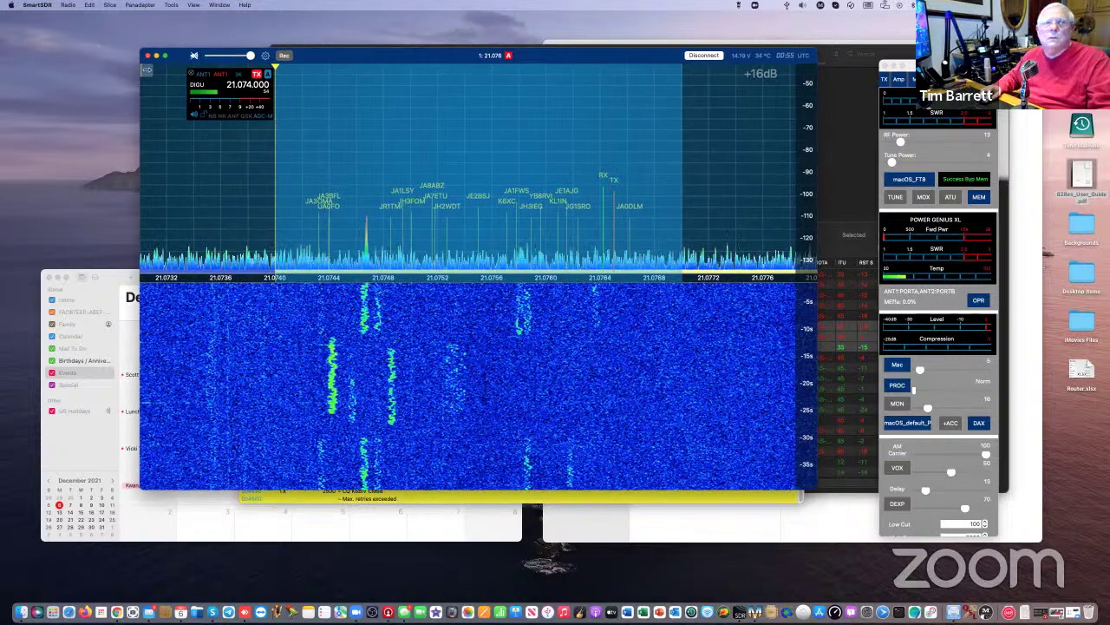
left_click_drag(436, 63, 0, 61)
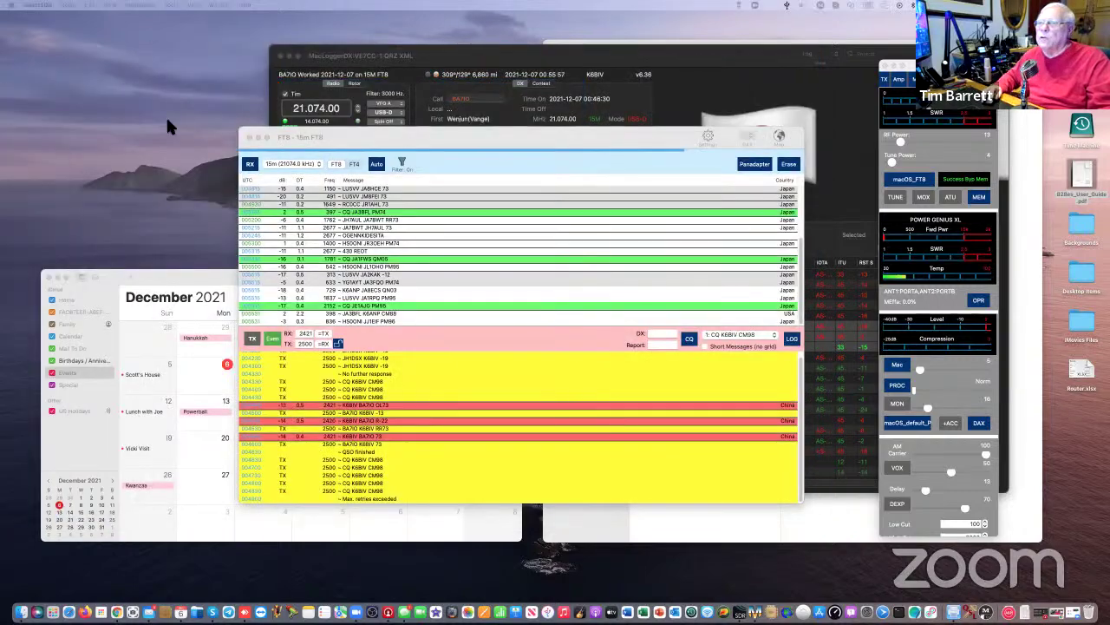
left_click_drag(453, 137, 438, 149)
left_click_drag(388, 185, 333, 212)
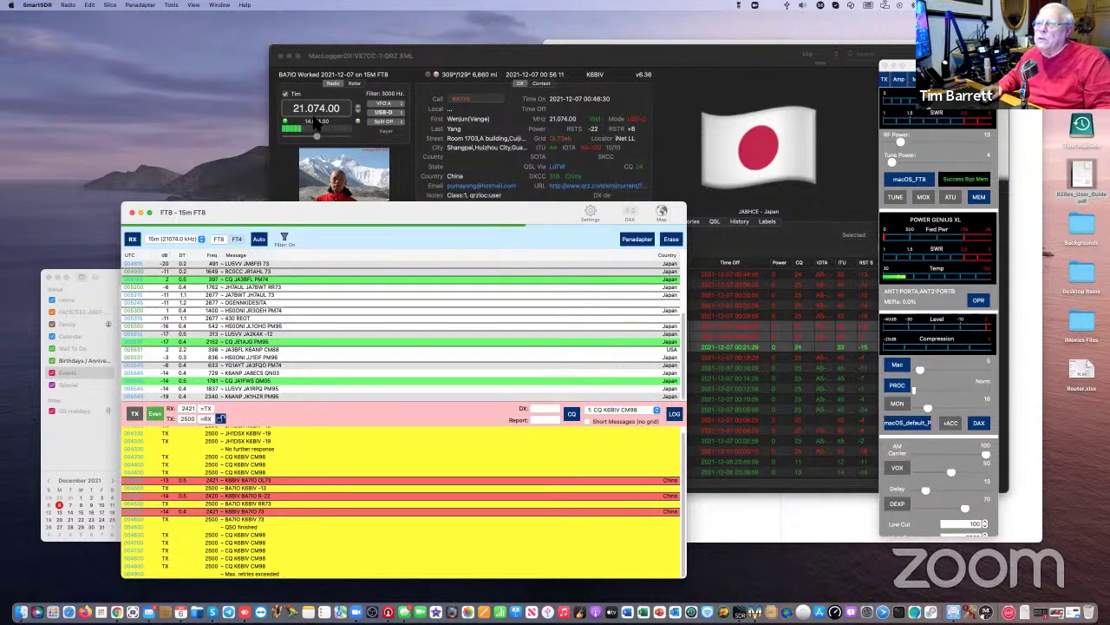
Switch FT8 to the 20m band (14074.0 kHz) and review the decoded messages with the FT8 window moved aside
left_click(202, 240)
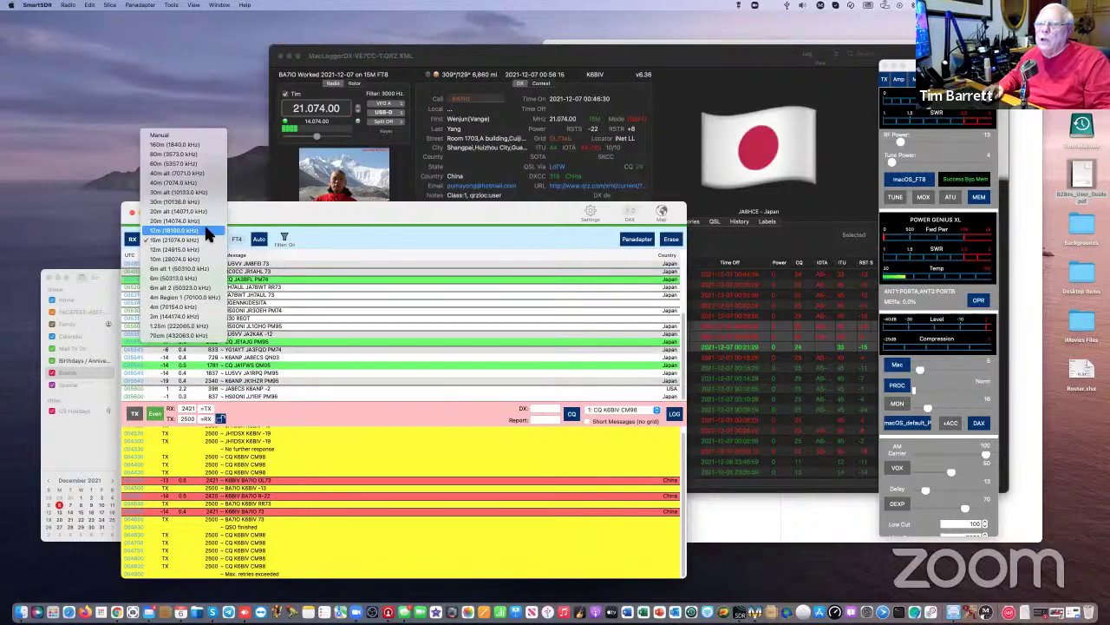
left_click(202, 220)
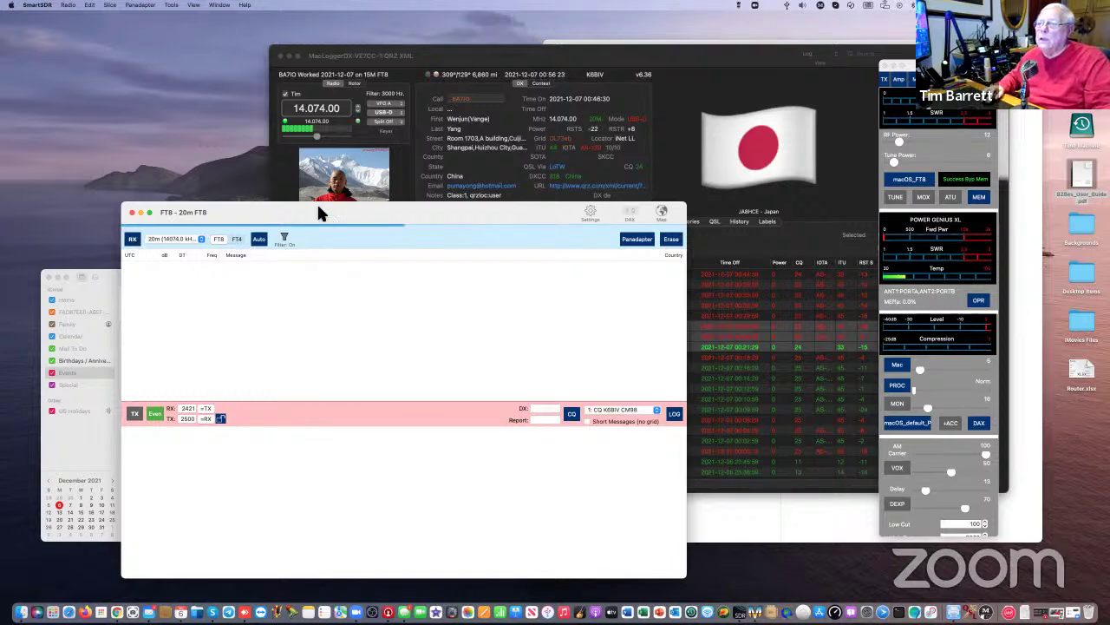
left_click_drag(323, 209, 292, 192)
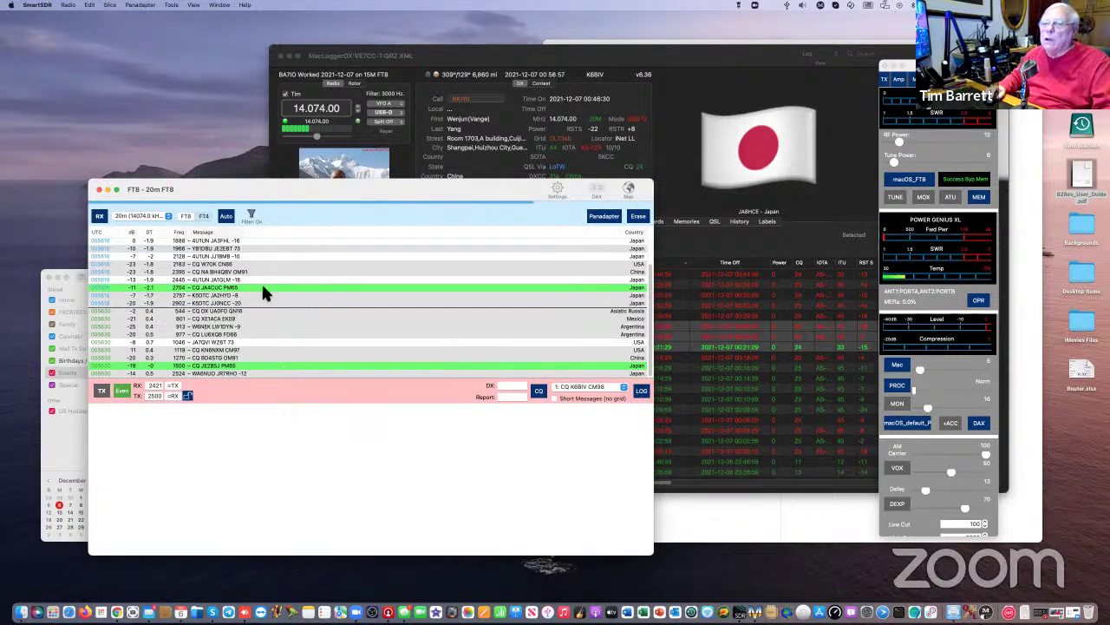
scroll(287, 292, "up", 2)
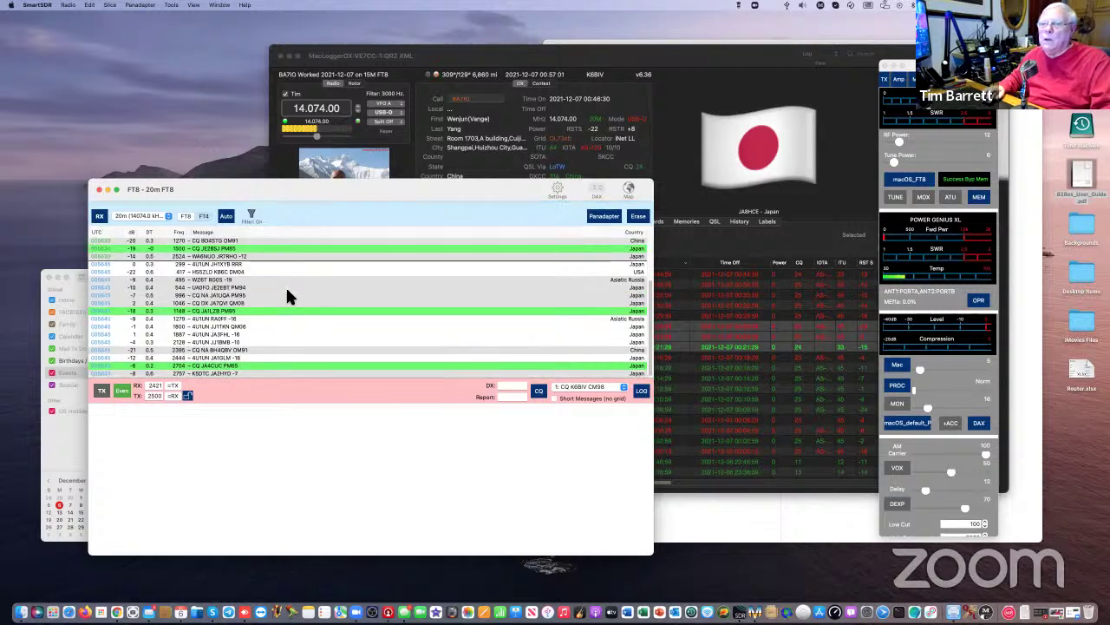
left_click_drag(368, 188, 363, 135)
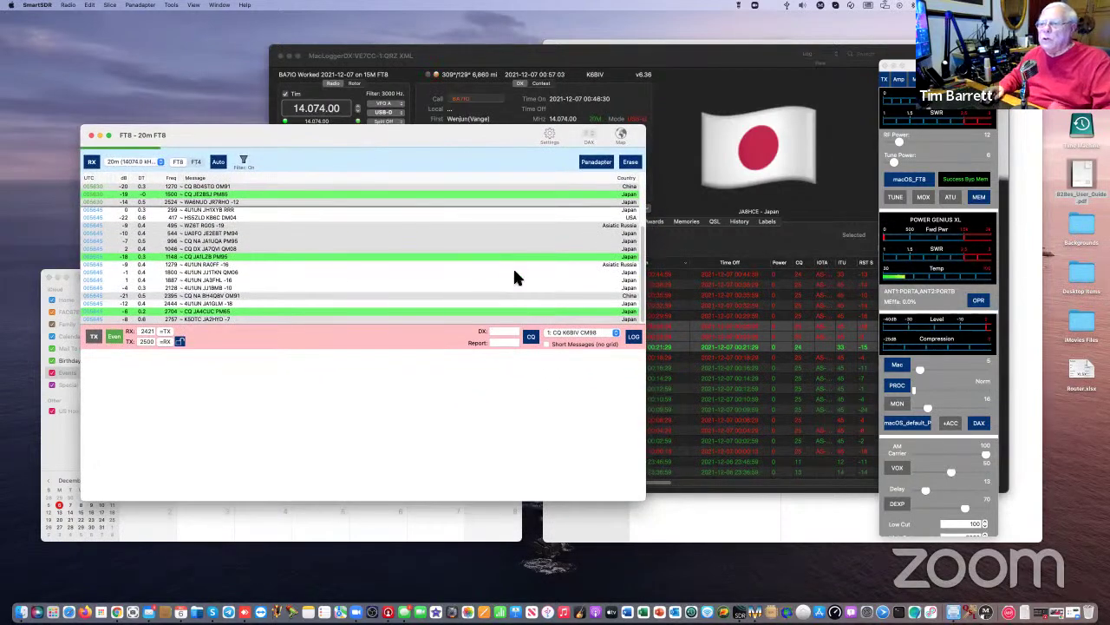
Set the FT8 message to the station's CQ call and enable transmission
left_click(531, 337)
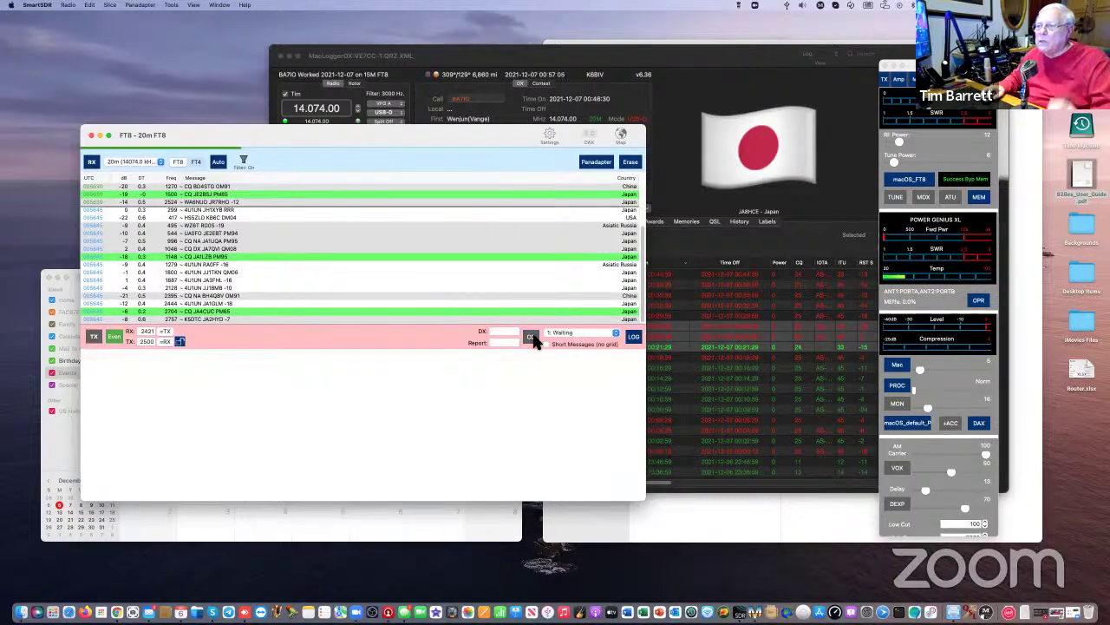
left_click(531, 336)
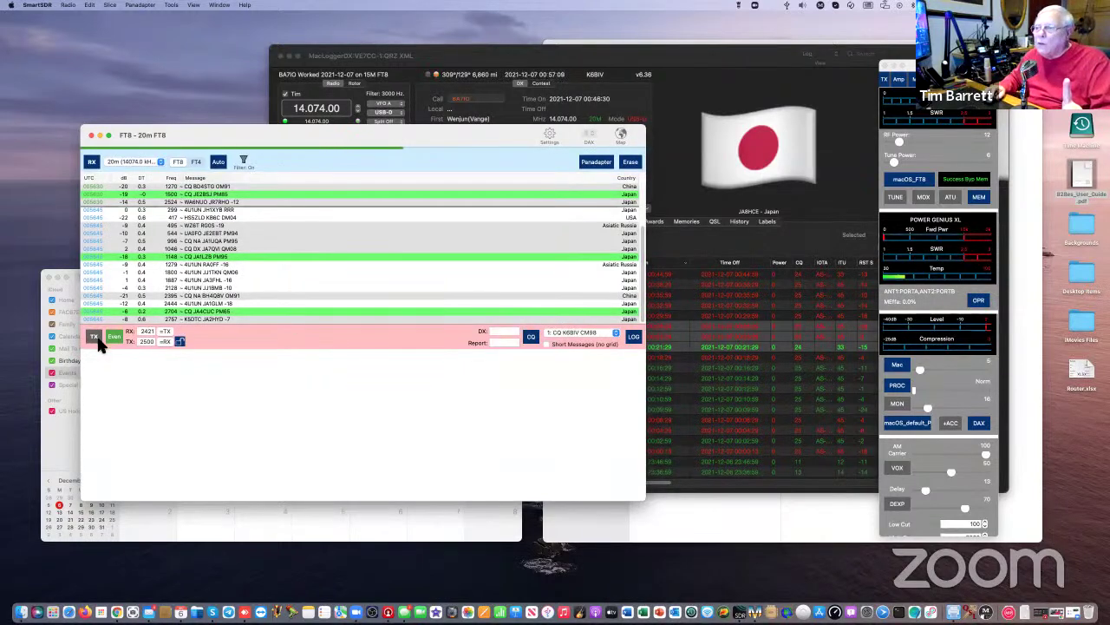
left_click(98, 338)
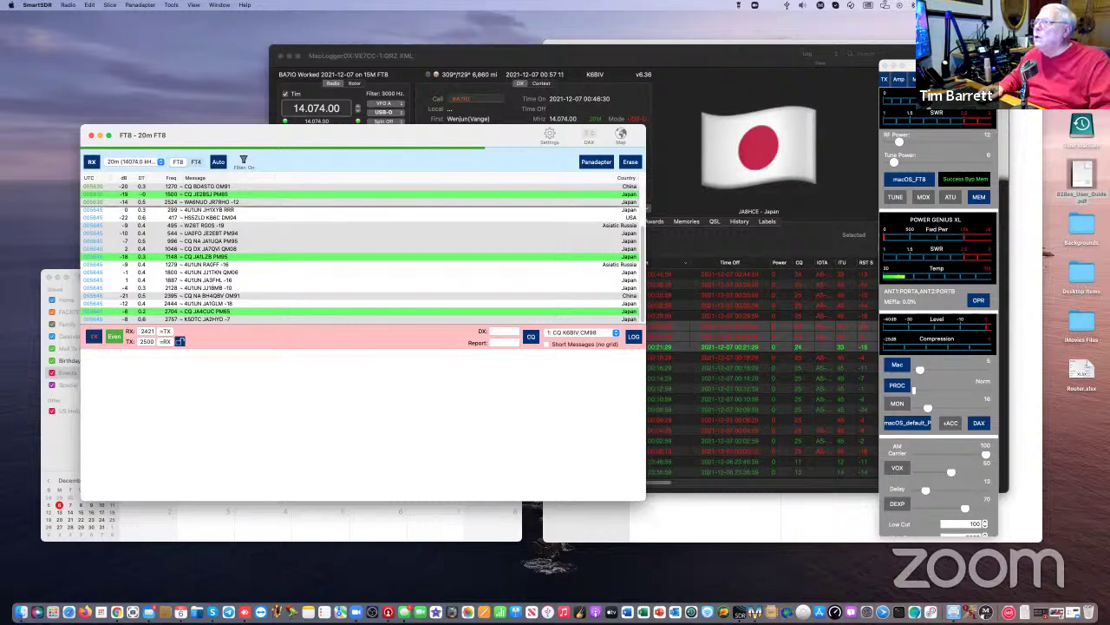
Place the radio controls beside the FT8 window and check the transmitted signal on the panadapter, moving the panadapter away again
left_click_drag(939, 65, 807, 54)
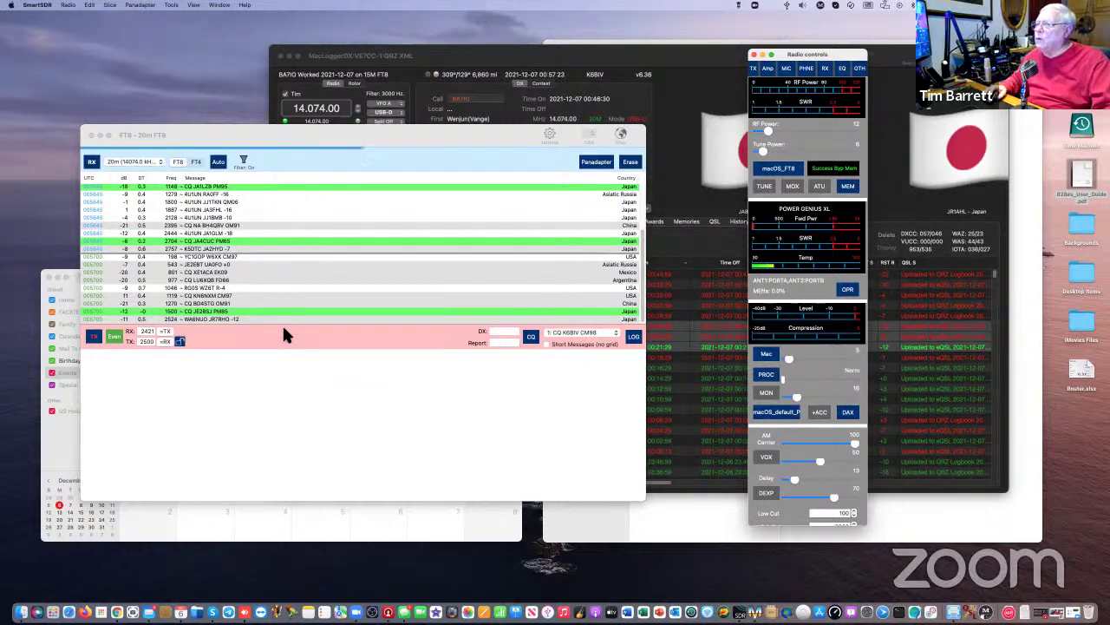
left_click(849, 292)
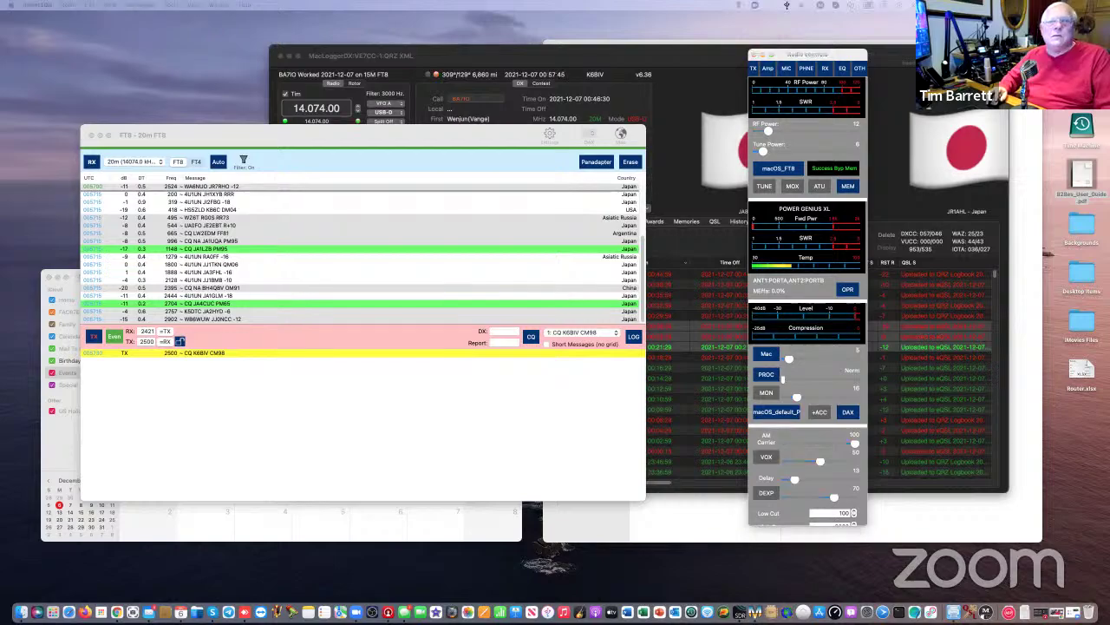
left_click_drag(0, 95, 503, 93)
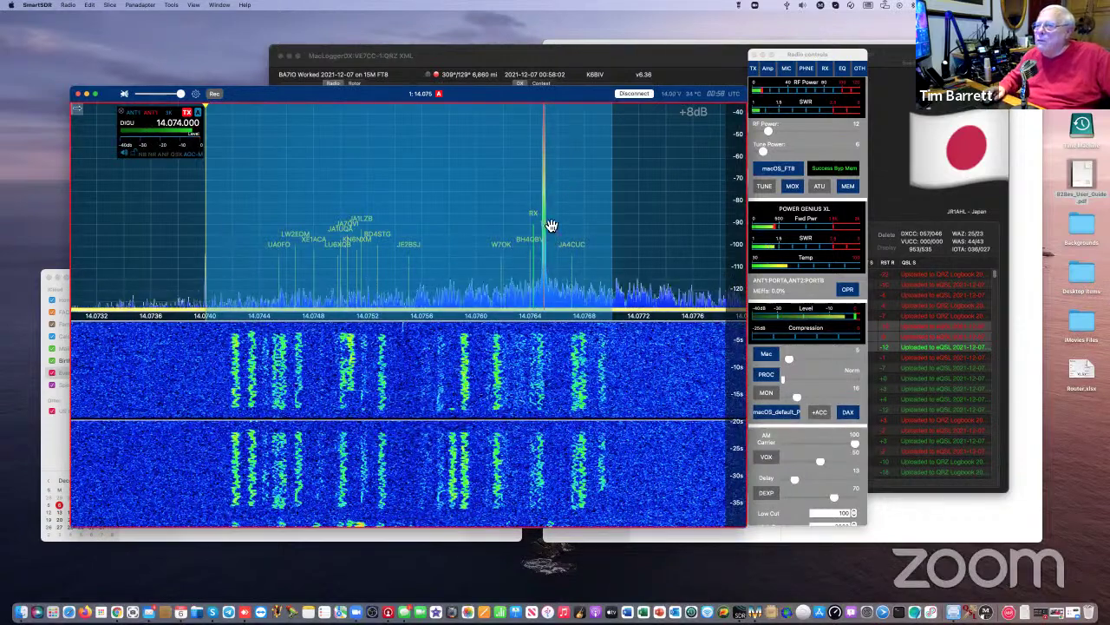
left_click_drag(240, 94, 0, 42)
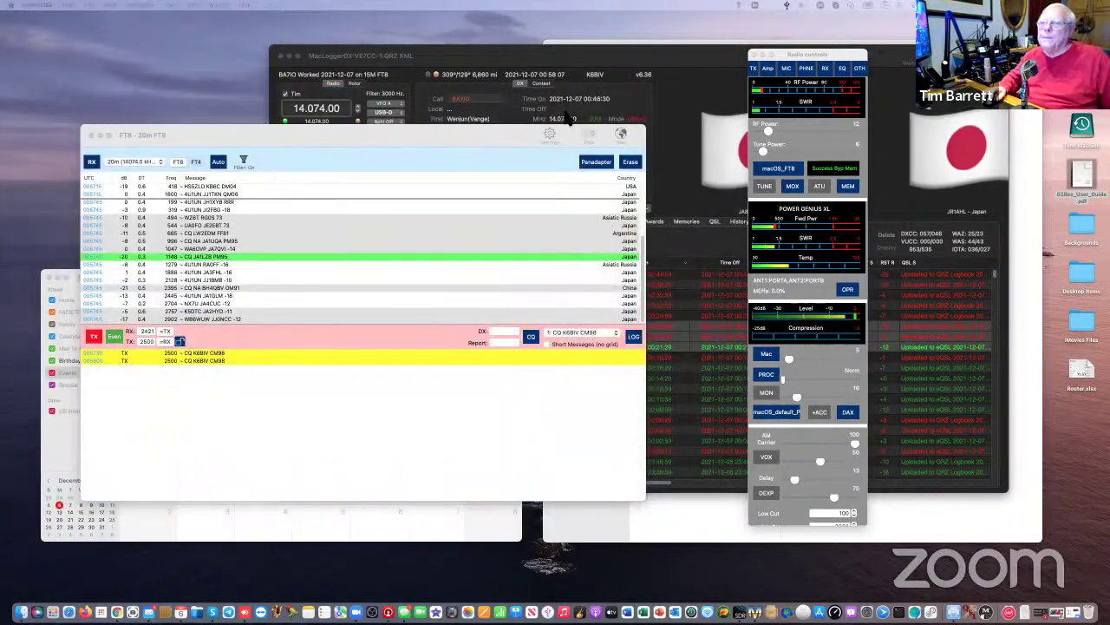
mouse_move(374, 139)
left_mouse_down()
mouse_move(355, 129)
mouse_move(369, 119)
left_mouse_up()
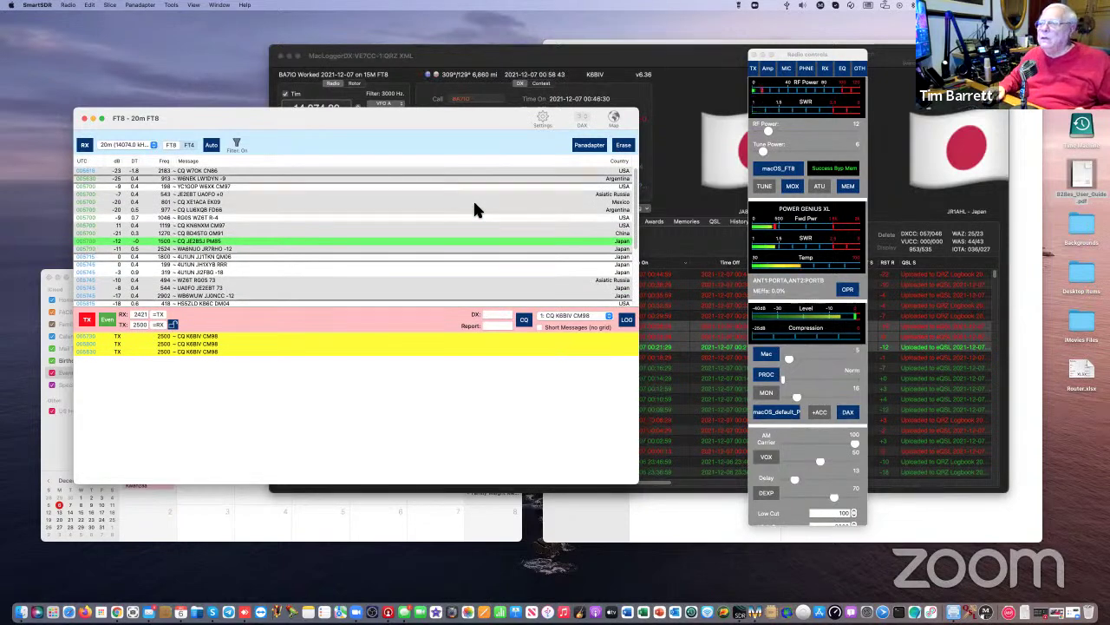
double_click(196, 243)
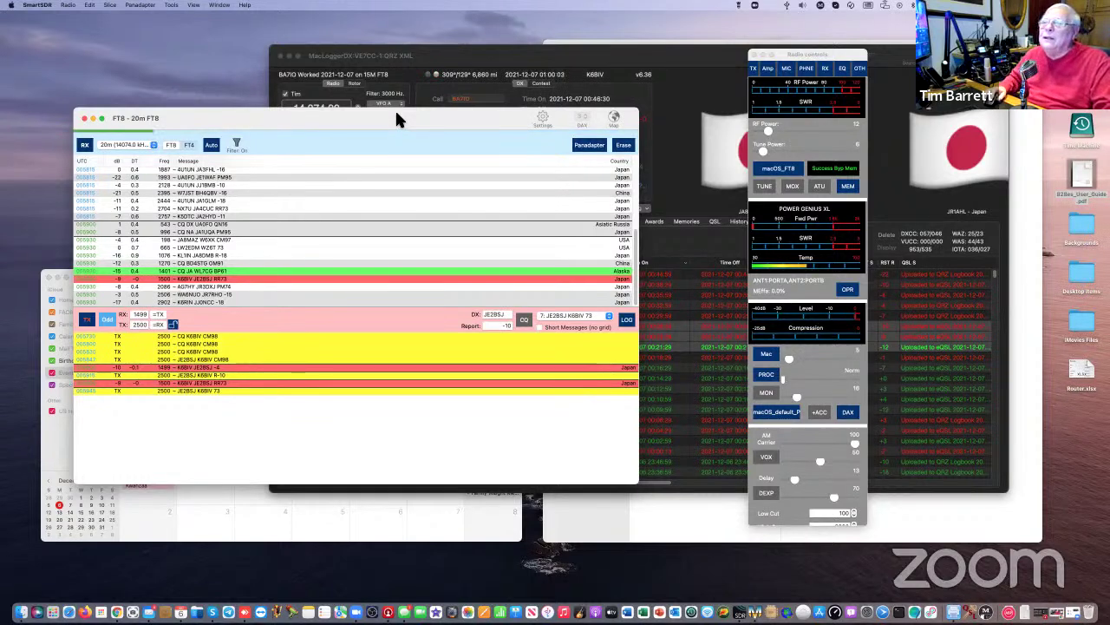
left_click_drag(396, 113, 408, 116)
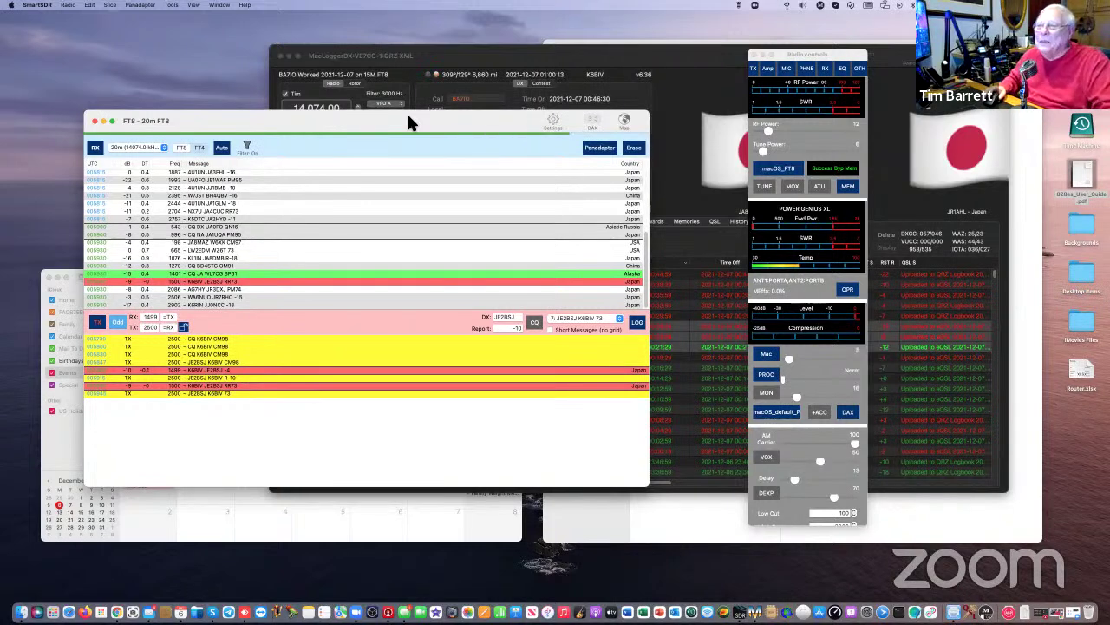
left_click_drag(410, 119, 349, 318)
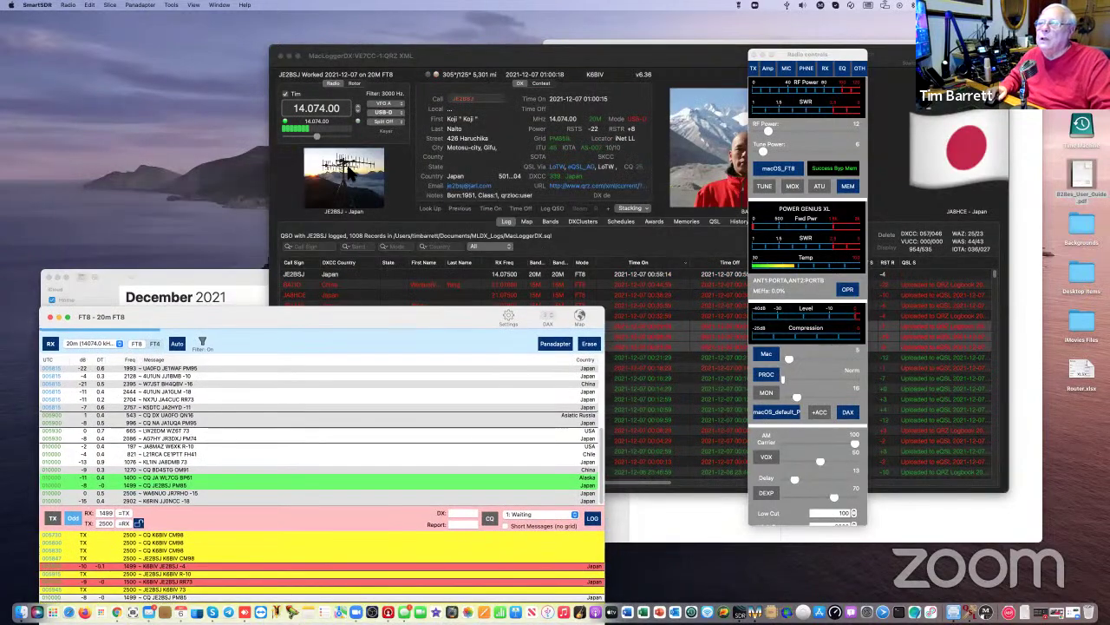
left_click(446, 54)
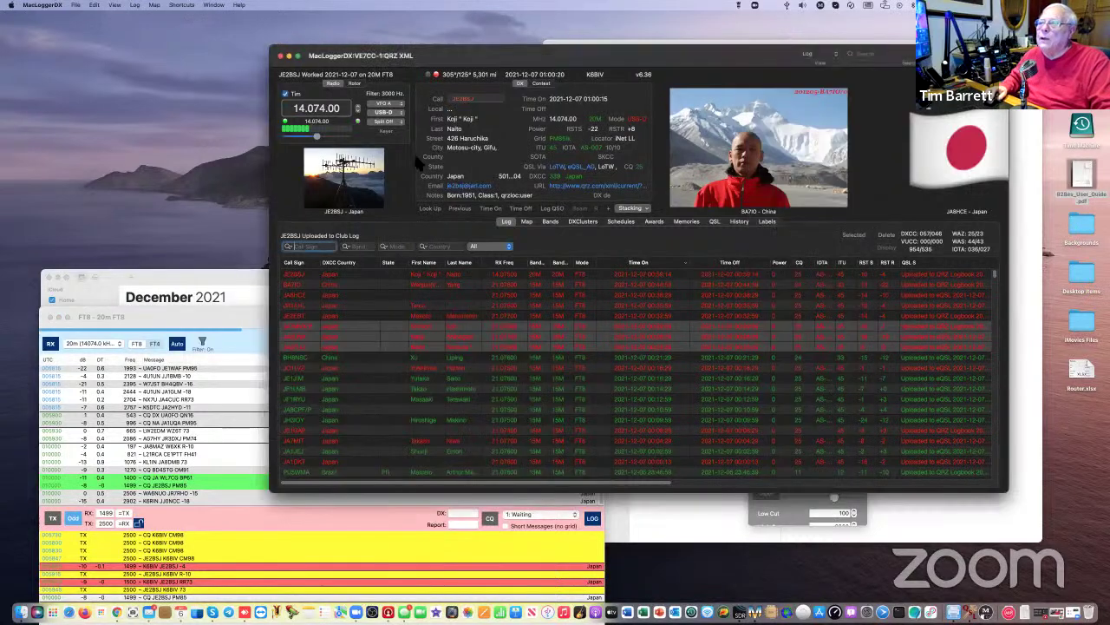
left_click(344, 178)
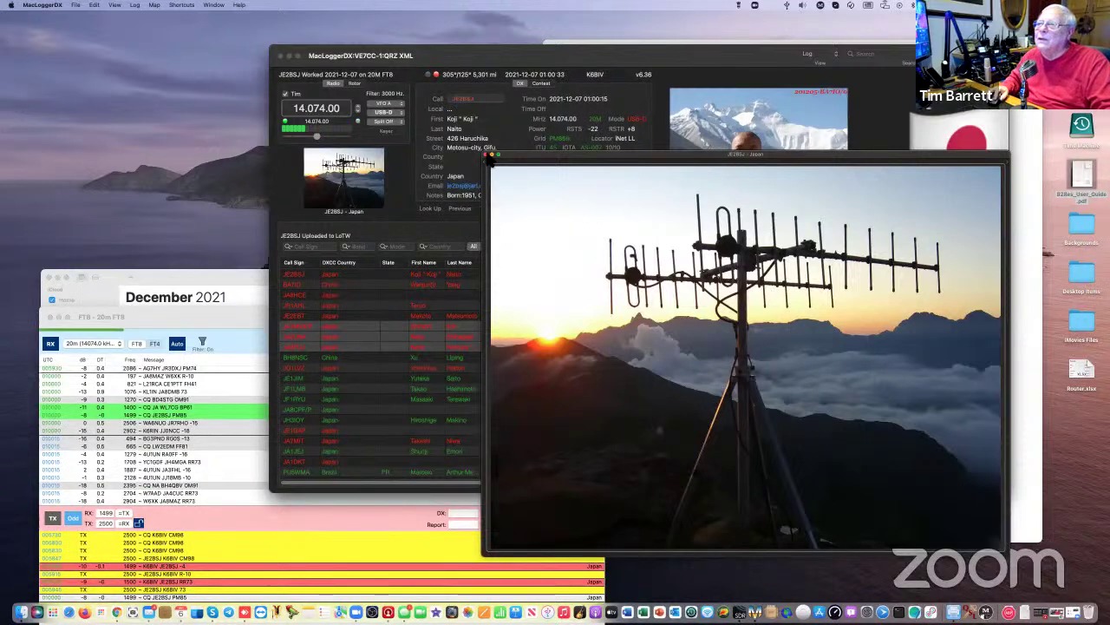
left_click(550, 182)
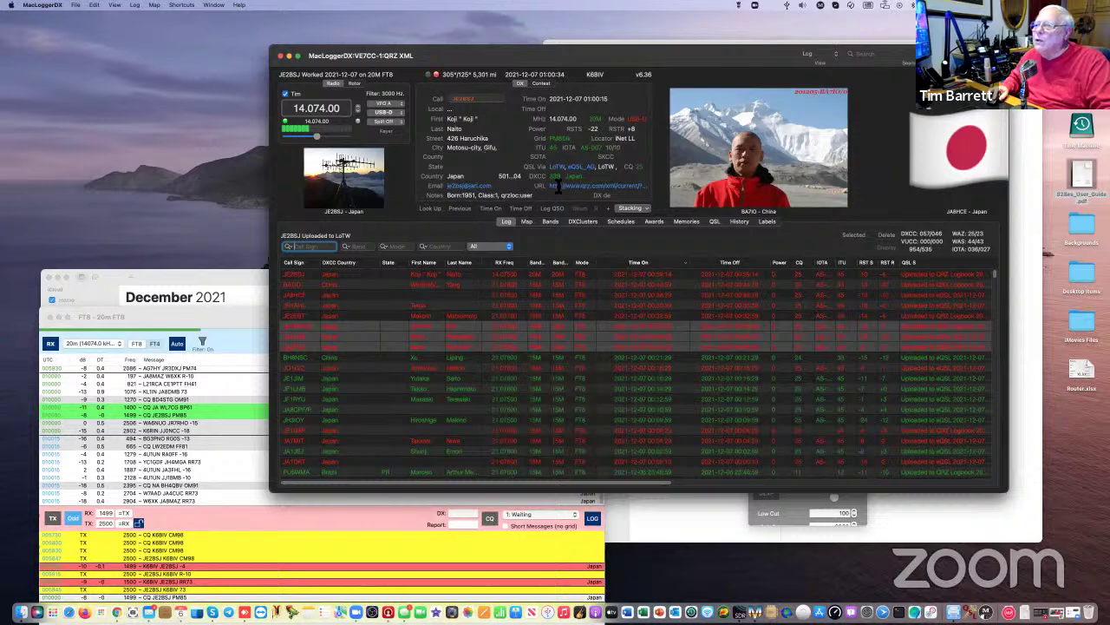
Open JE2BSJ's QRZ link in Chrome, look through the awards and recent QSO lists, and close the page
left_click_drag(550, 186, 661, 200)
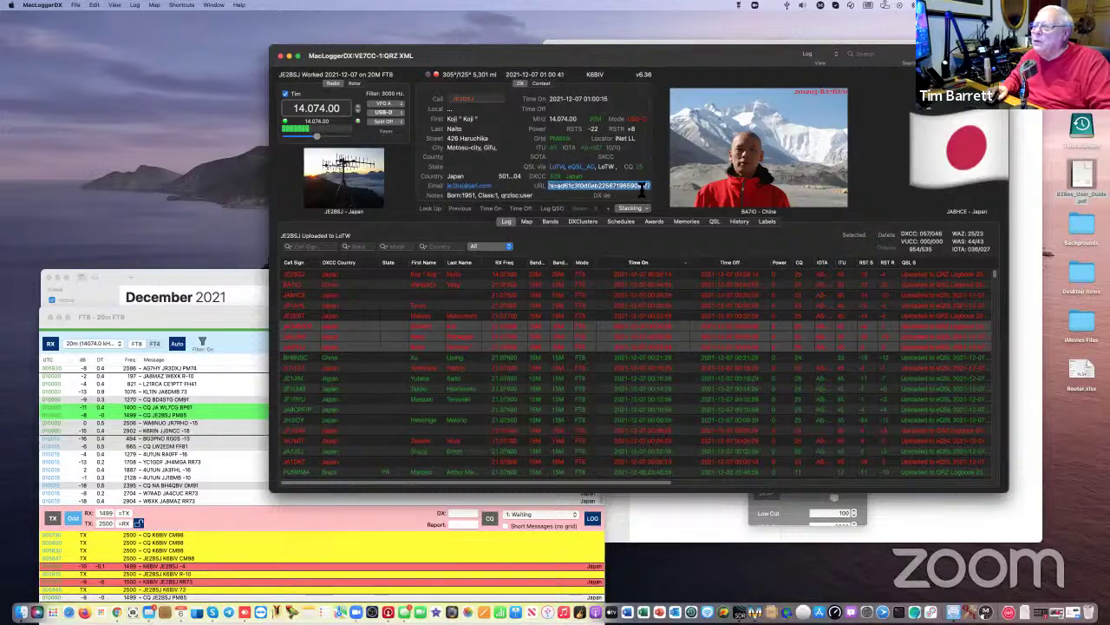
right_click(661, 199)
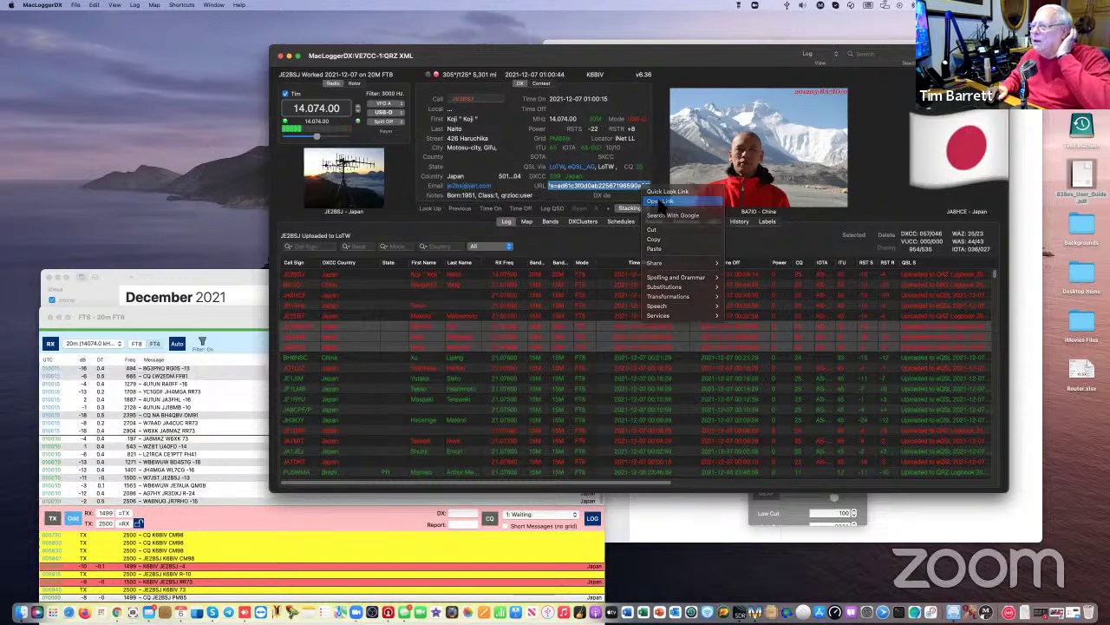
left_click(661, 201)
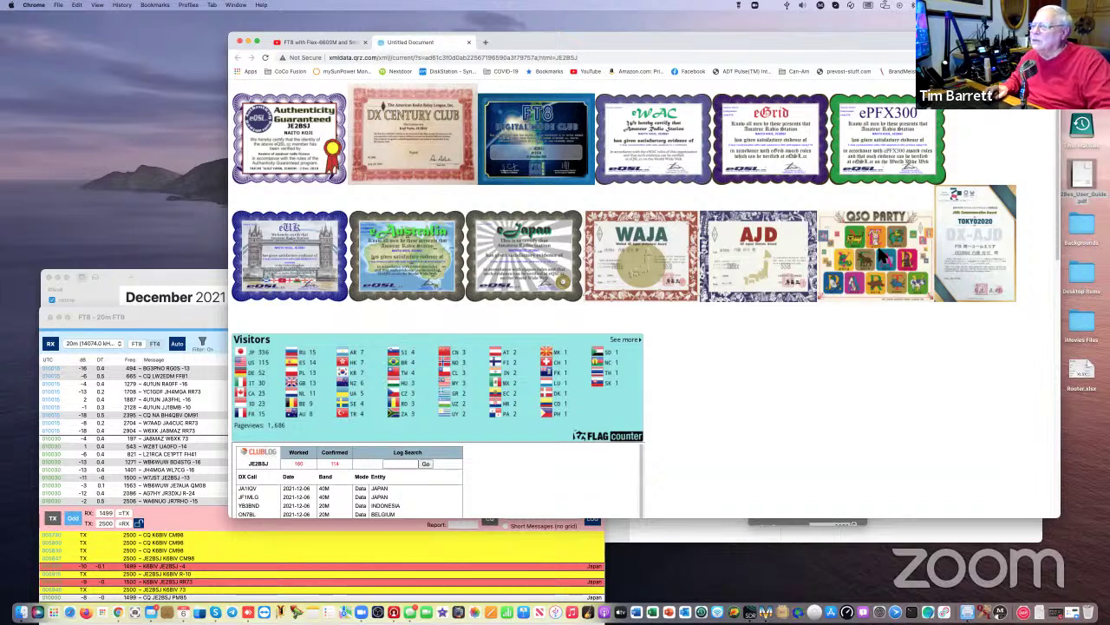
scroll(816, 329, "down", 10)
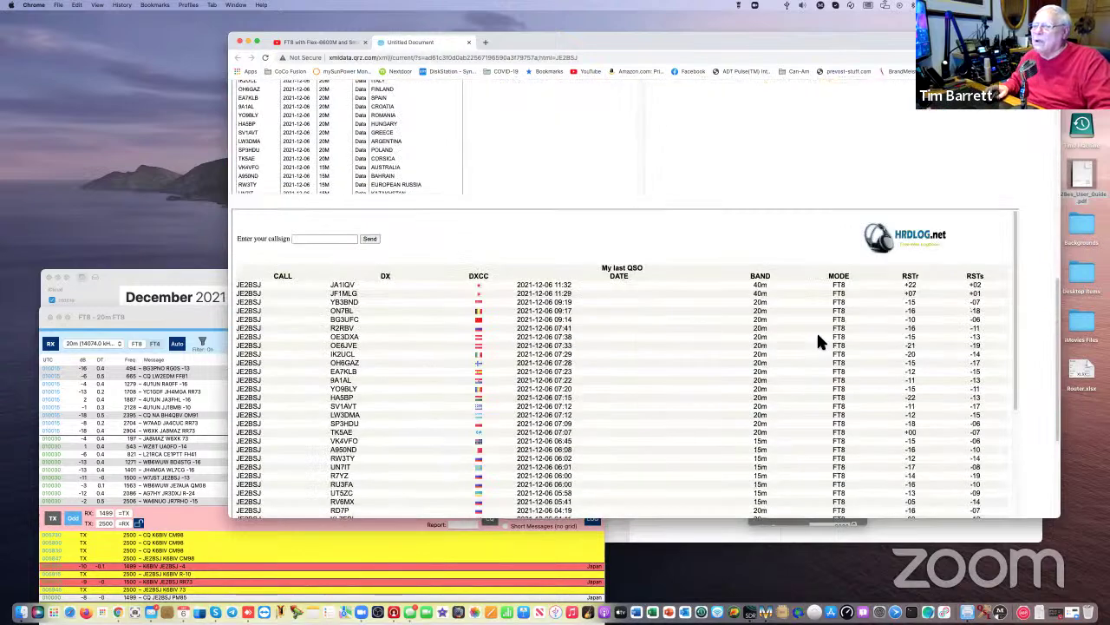
scroll(818, 336, "down", 5)
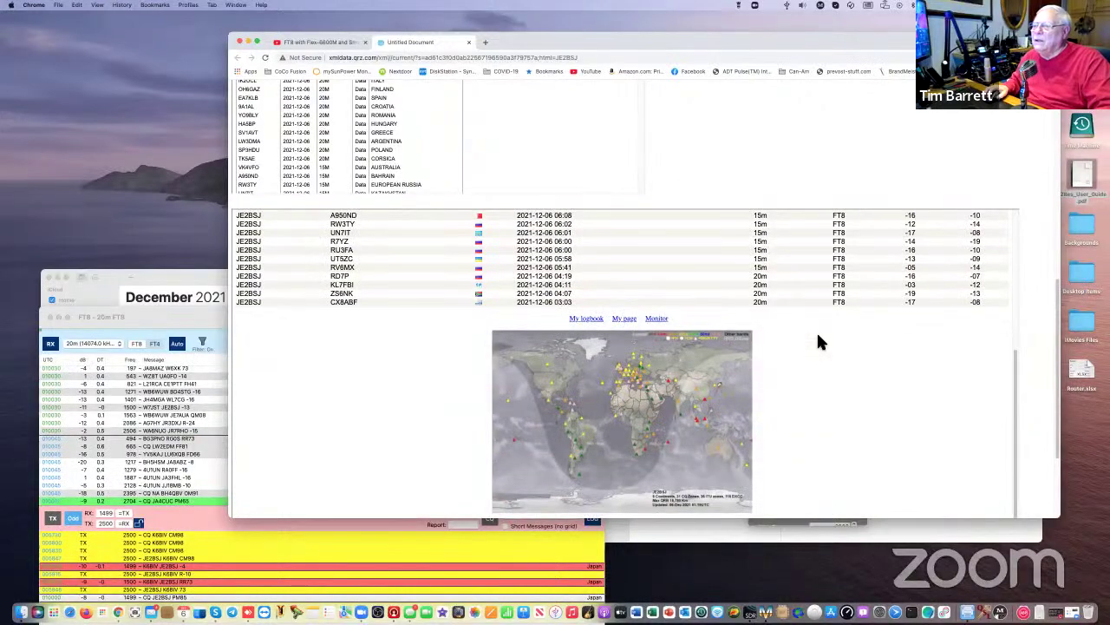
scroll(818, 336, "up", 5)
scroll(818, 336, "up", 10)
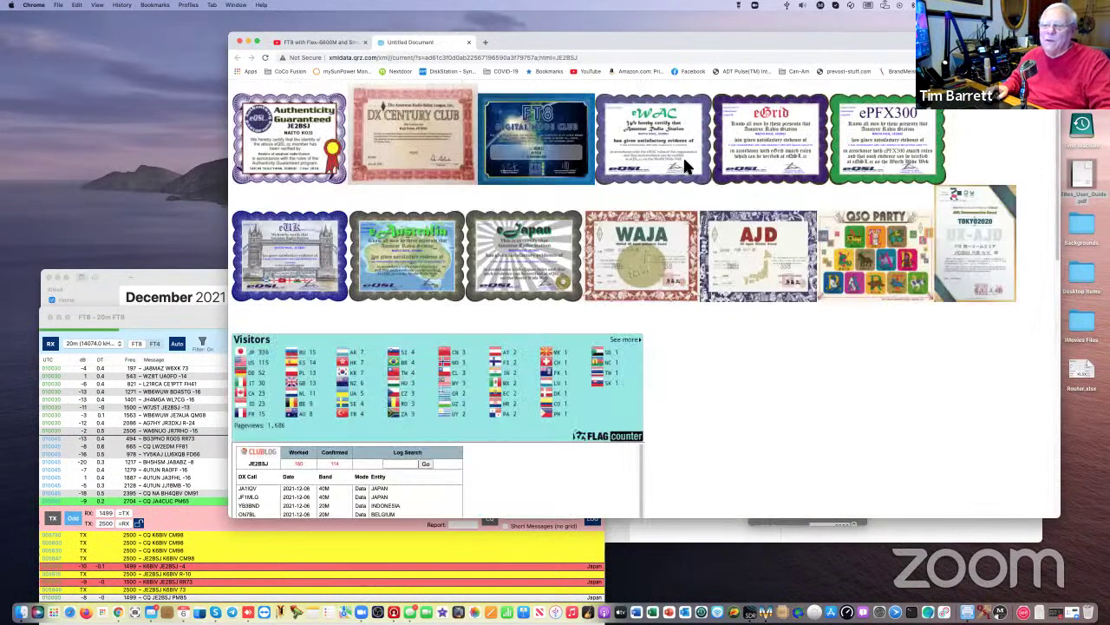
left_click(468, 42)
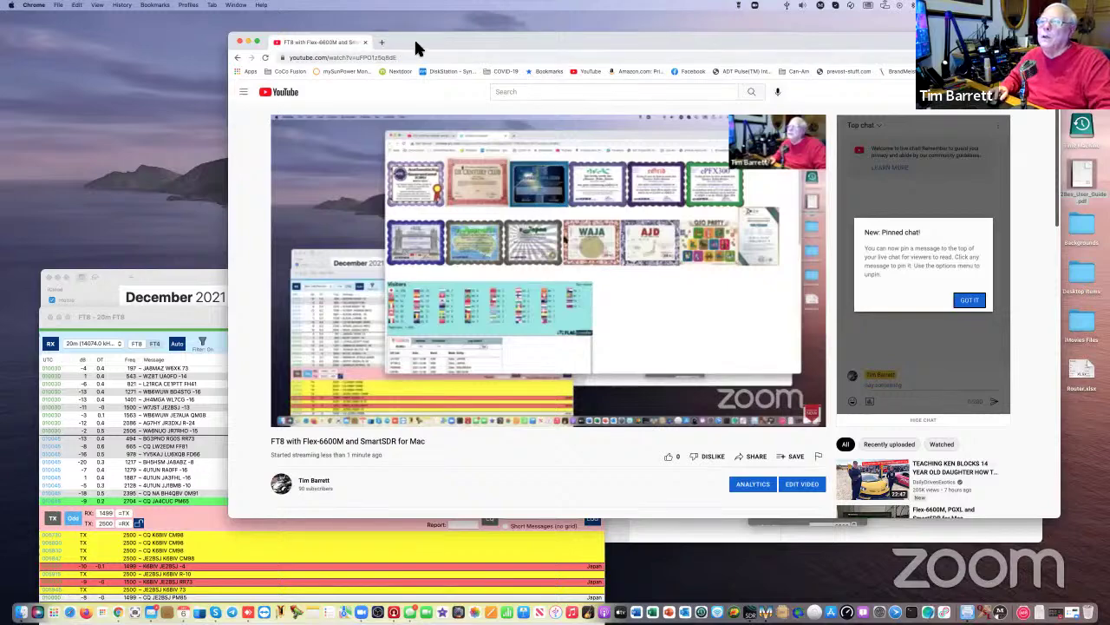
Minimize the Chrome and Calendar windows to clear the desktop
left_click_drag(414, 37, 345, 24)
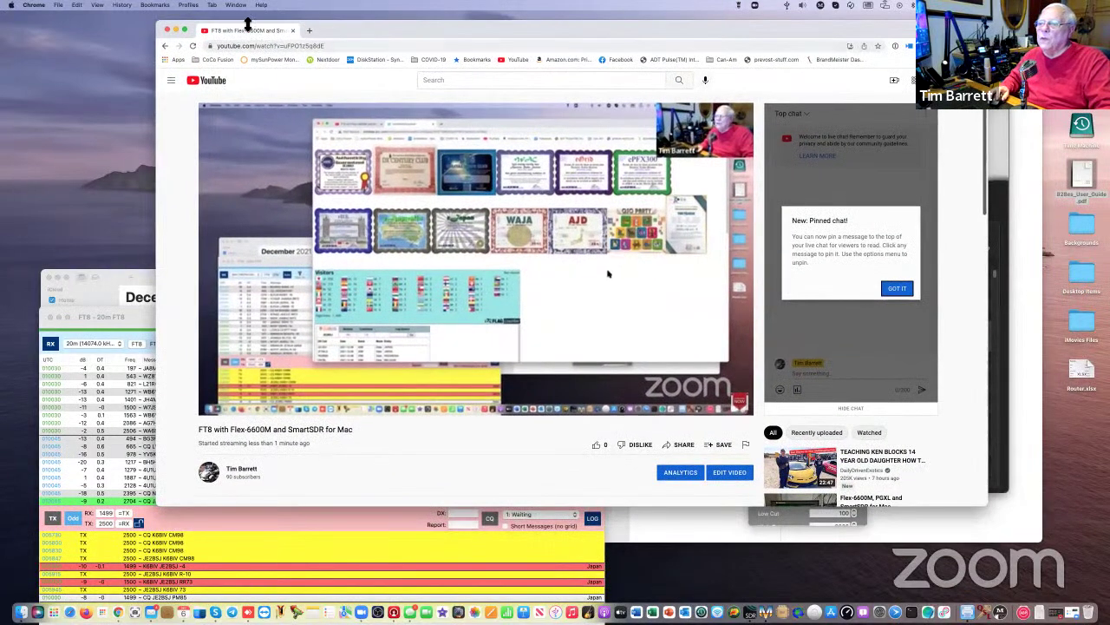
left_click(176, 32)
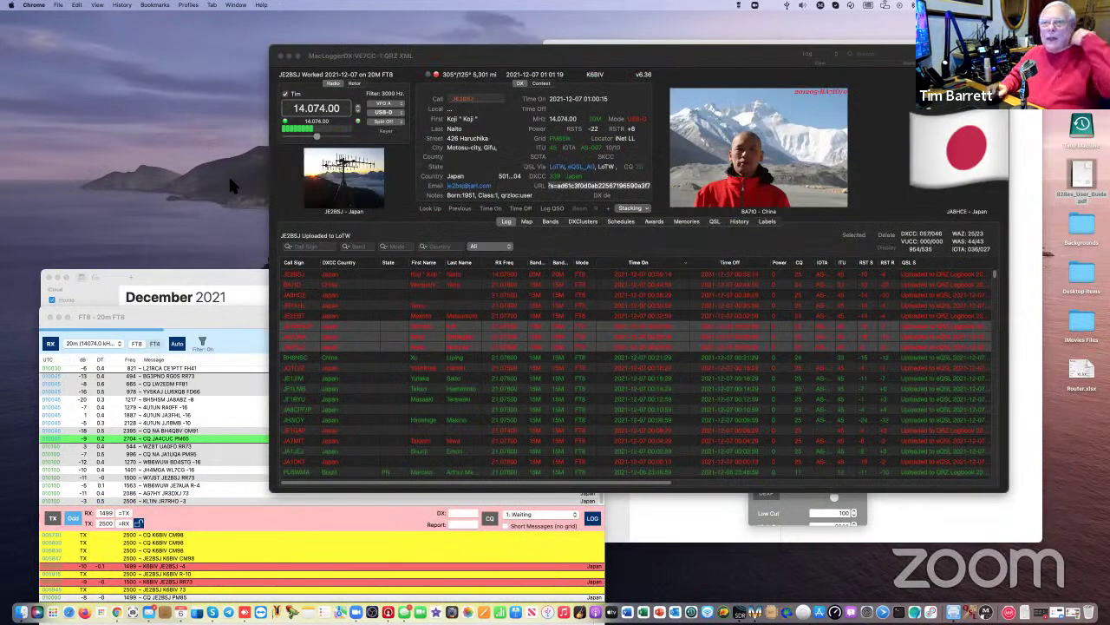
left_click(119, 279)
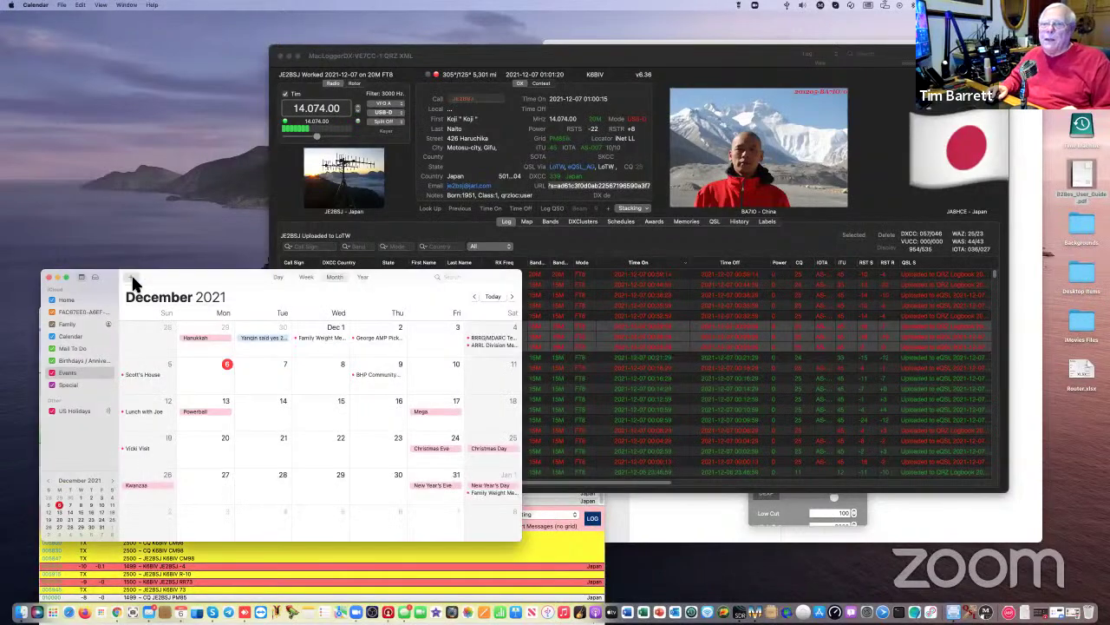
left_click(57, 277)
Move the FT8 window back up and resume calling CQ with transmission enabled
left_click_drag(133, 317, 138, 171)
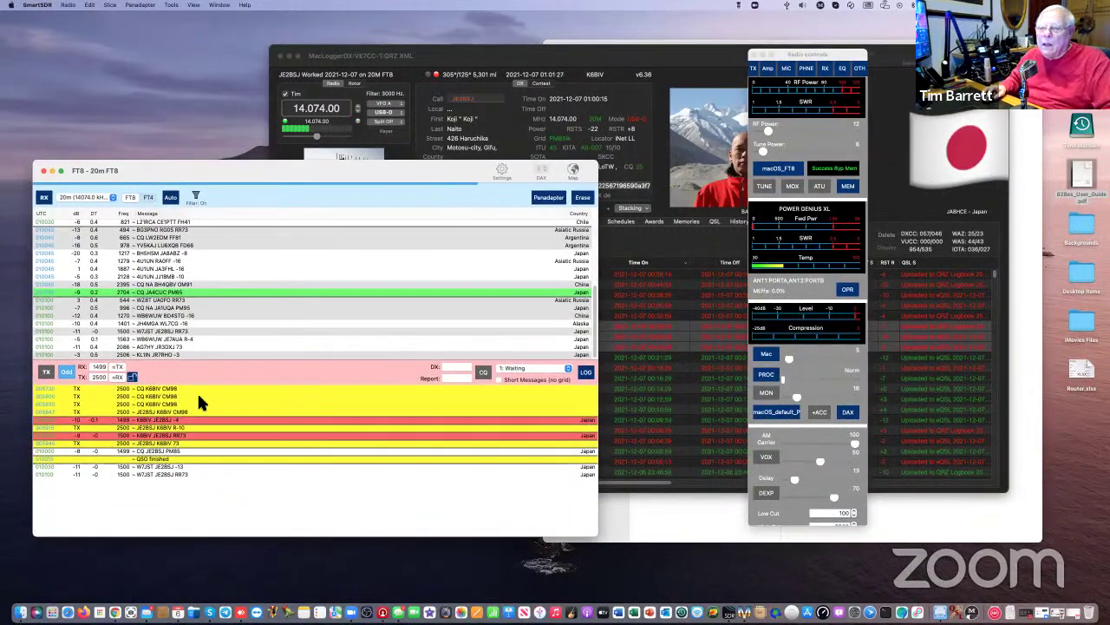
left_click(539, 368)
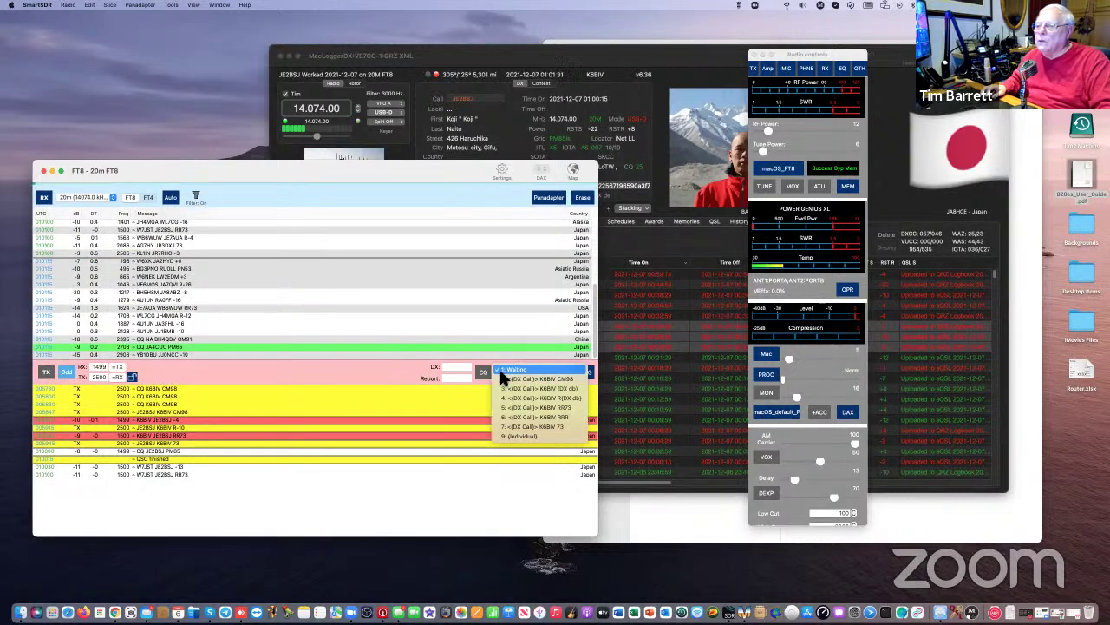
left_click(500, 372)
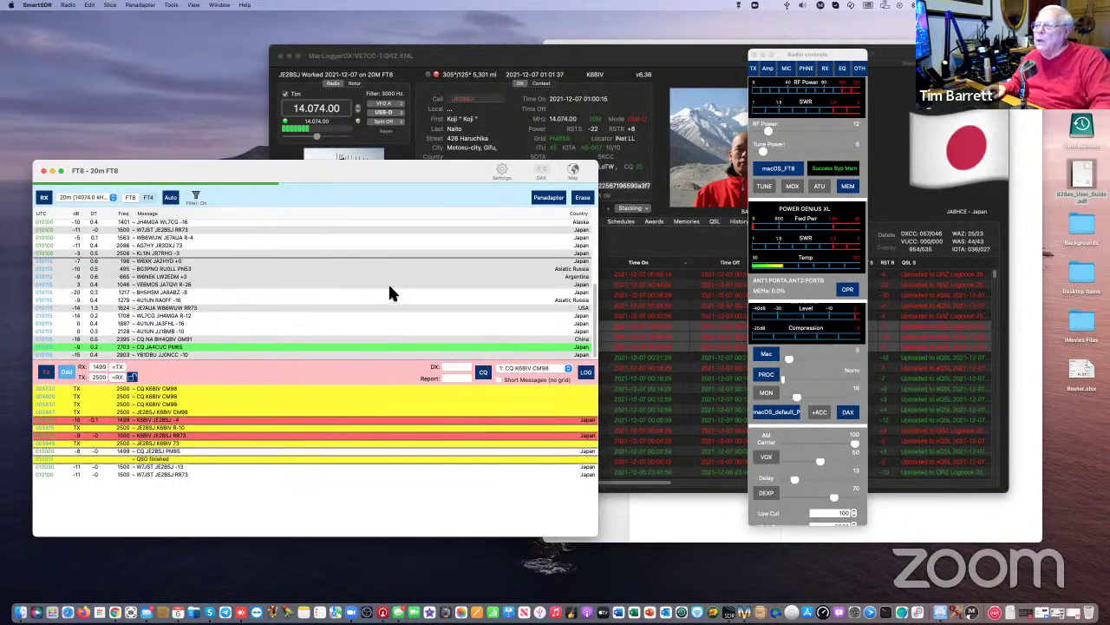
Look through the decoded FT8 messages and browse down the MacLoggerDX contact log and back to its newest entries
scroll(389, 293, "up", 5)
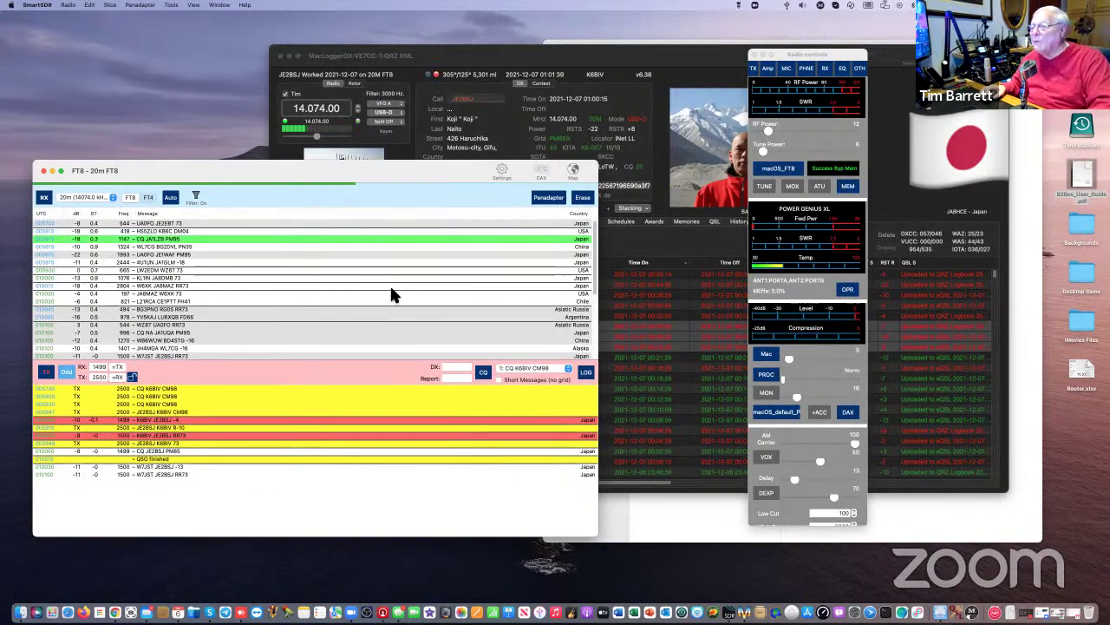
scroll(389, 295, "down", 5)
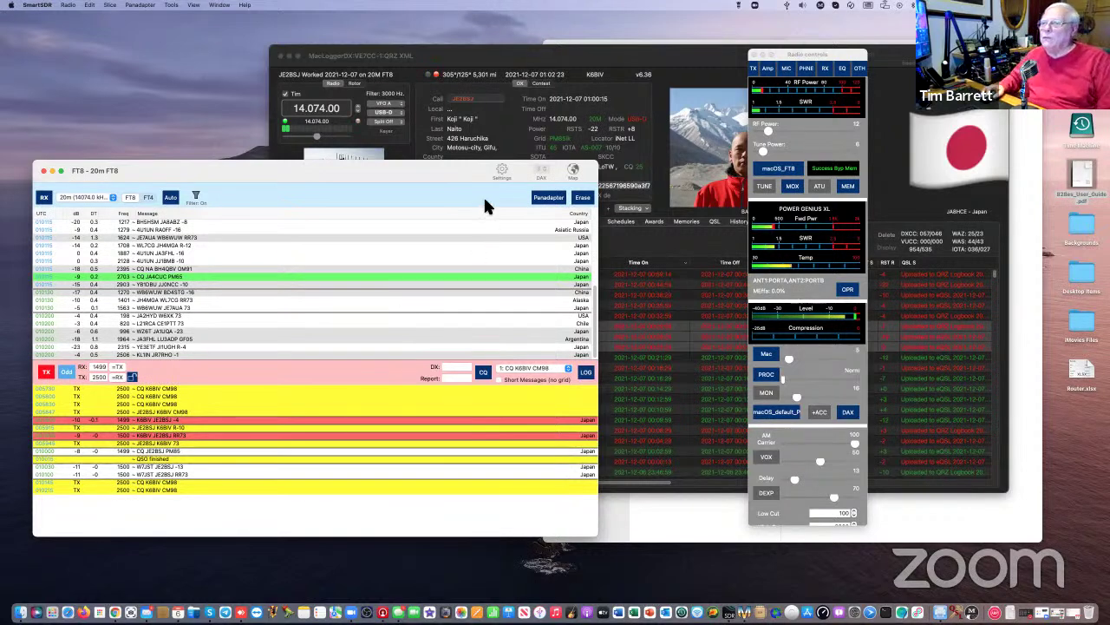
left_click(515, 52)
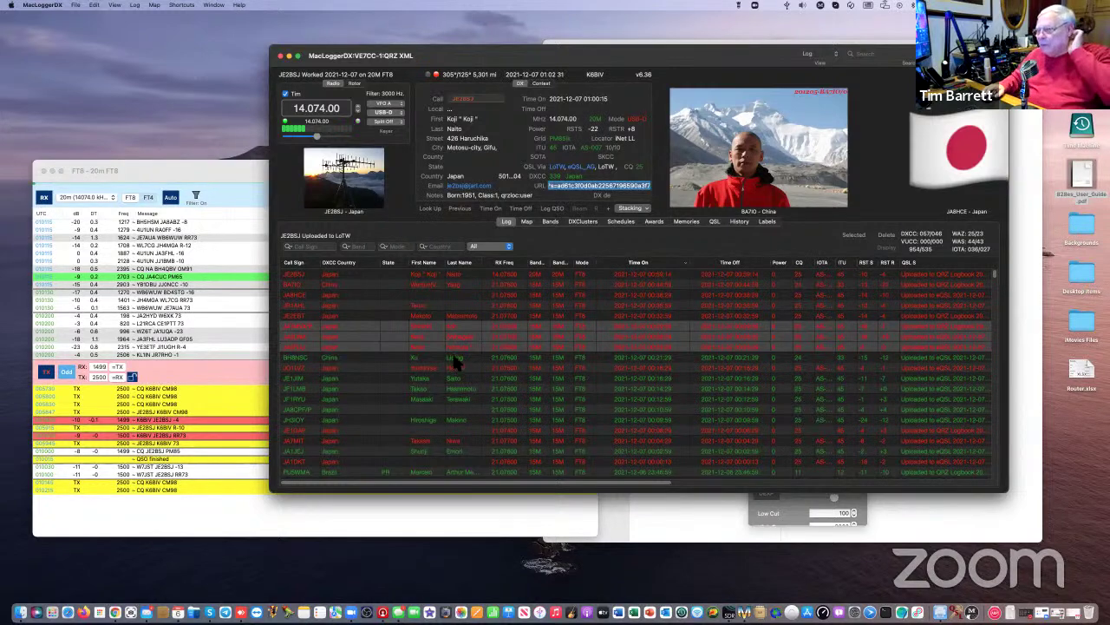
scroll(456, 364, "down", 10)
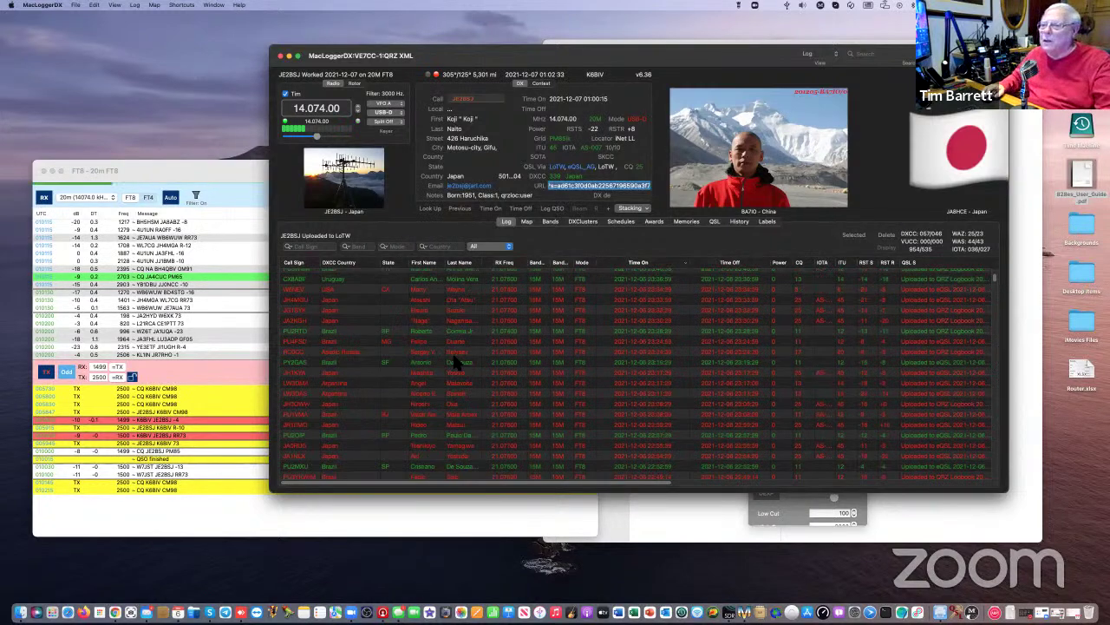
scroll(454, 364, "down", 10)
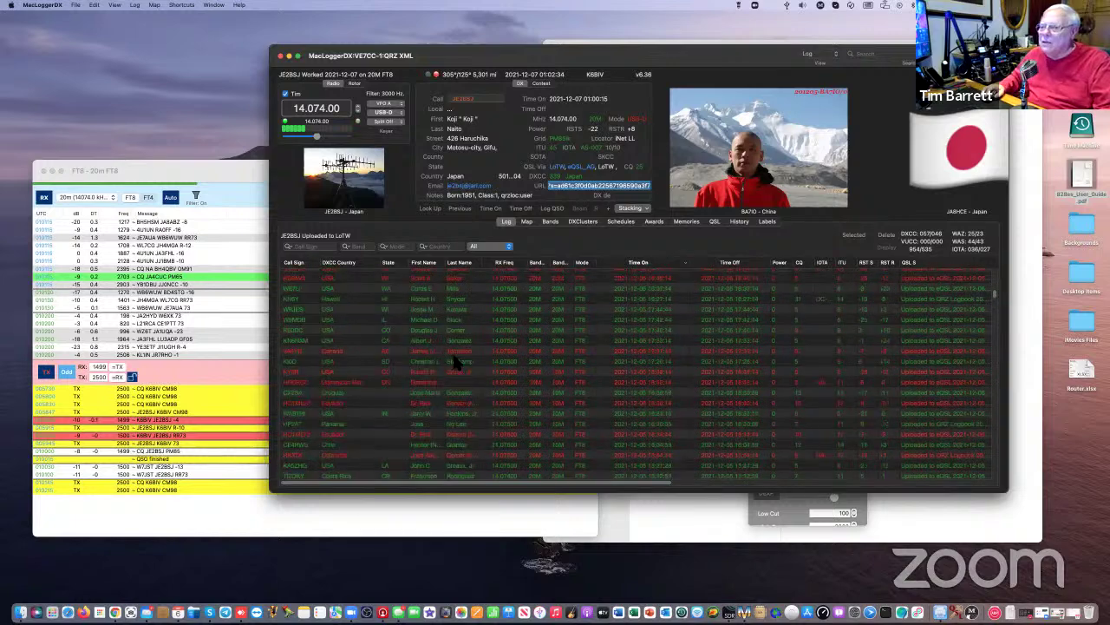
scroll(453, 356, "up", 20)
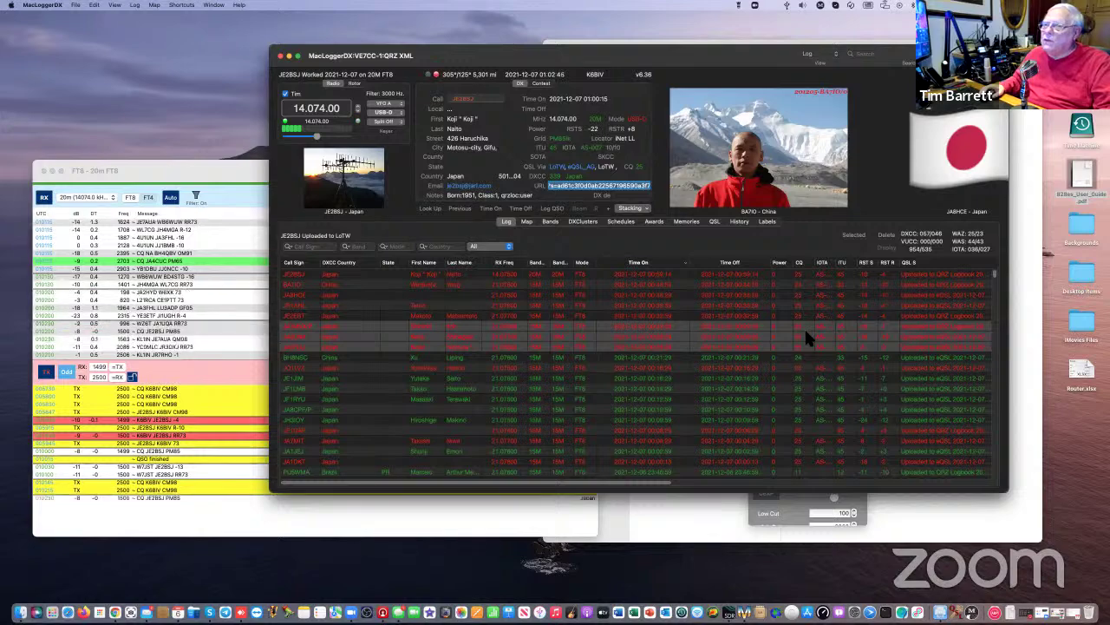
Return to the FT8 window, check the earlier decodes and switch the band to 15m (21074.0 kHz)
left_click(232, 171)
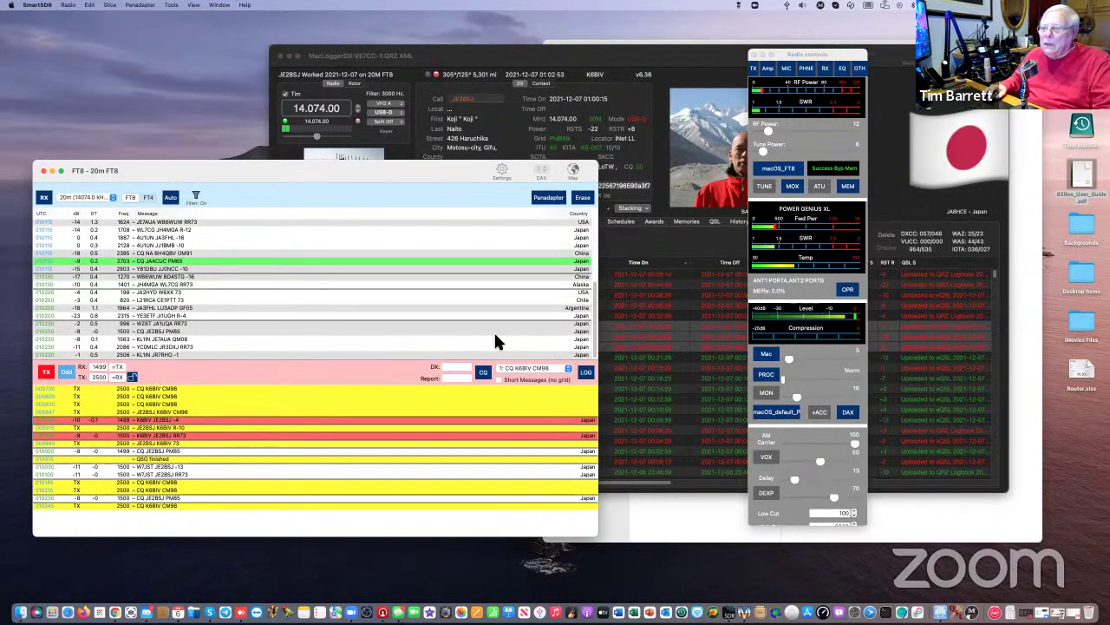
scroll(502, 318, "up", 3)
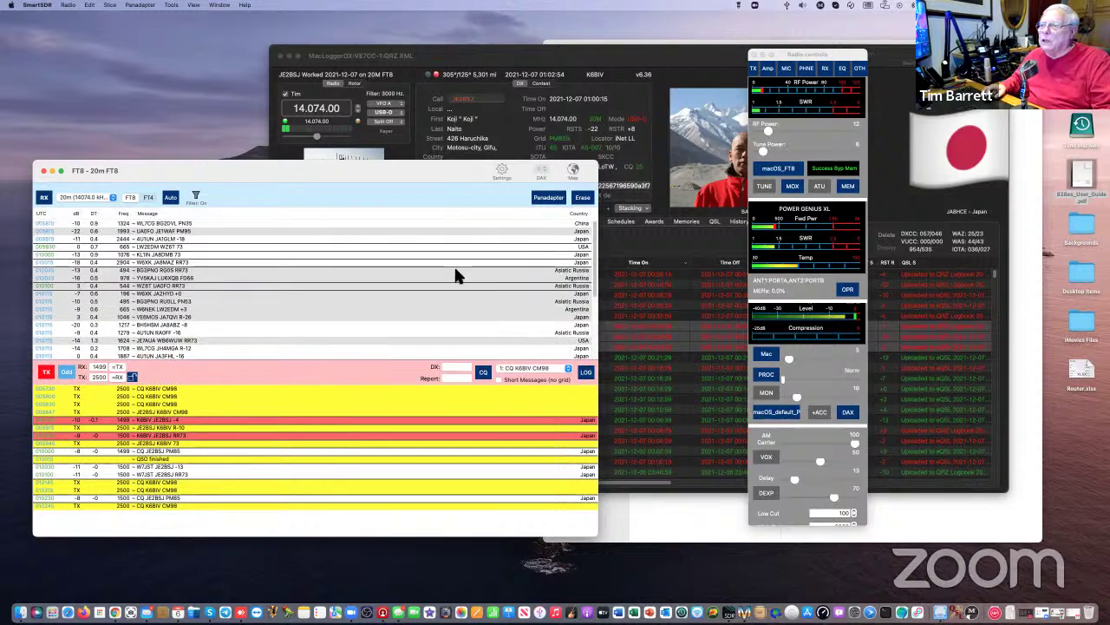
left_click(110, 195)
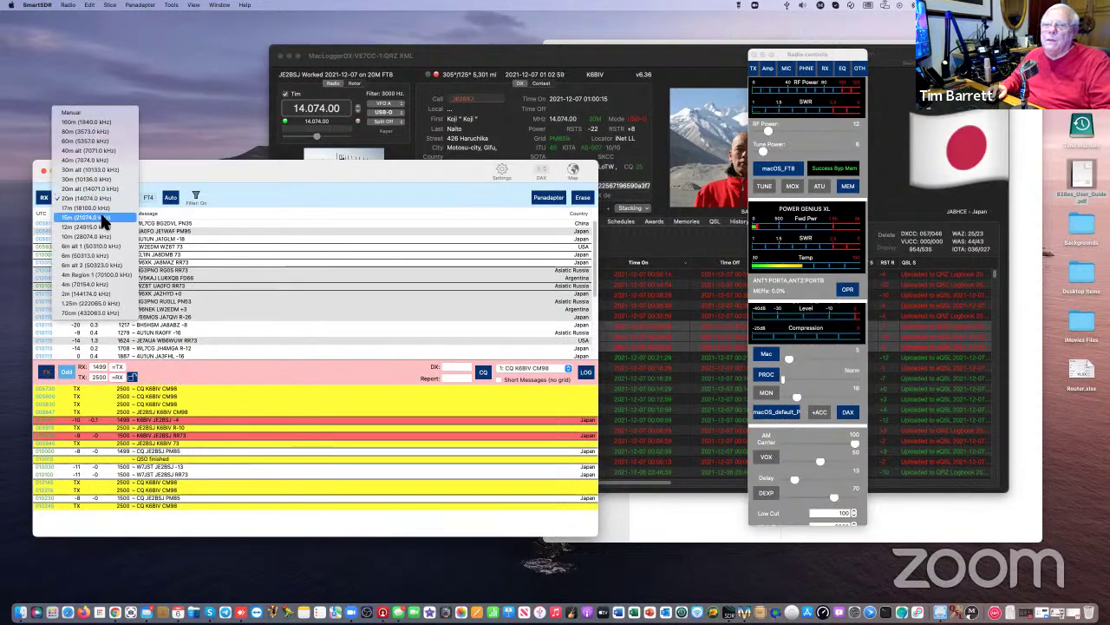
left_click(101, 217)
key("super+h")
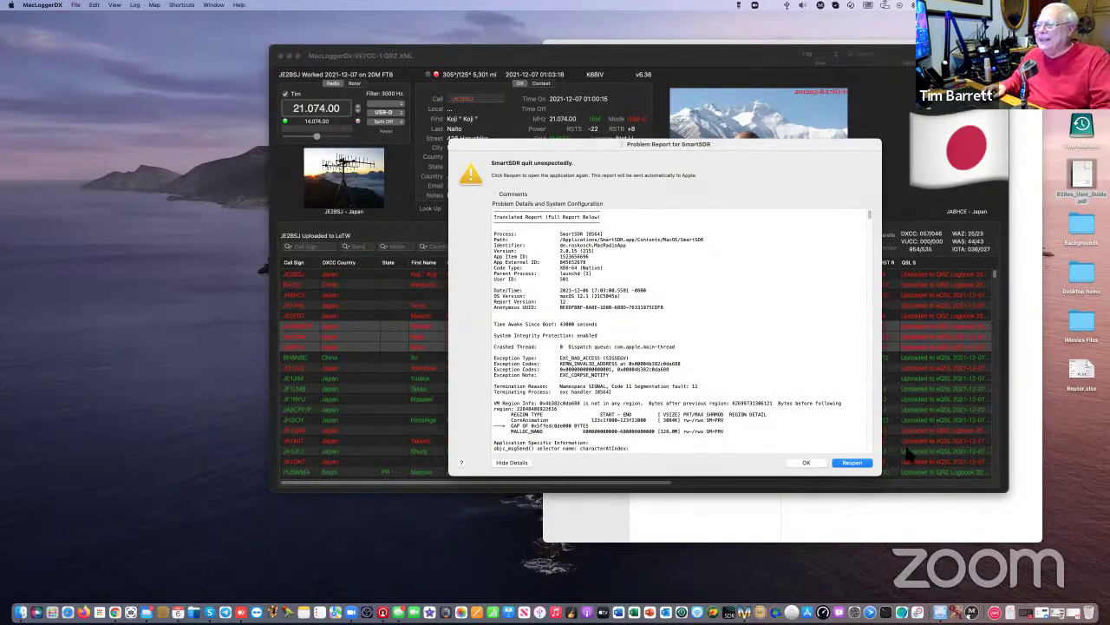
Reopen SmartSDR from the crash report and arrange the FT8 and Radio controls windows side by side over MacLoggerDX
left_click(850, 463)
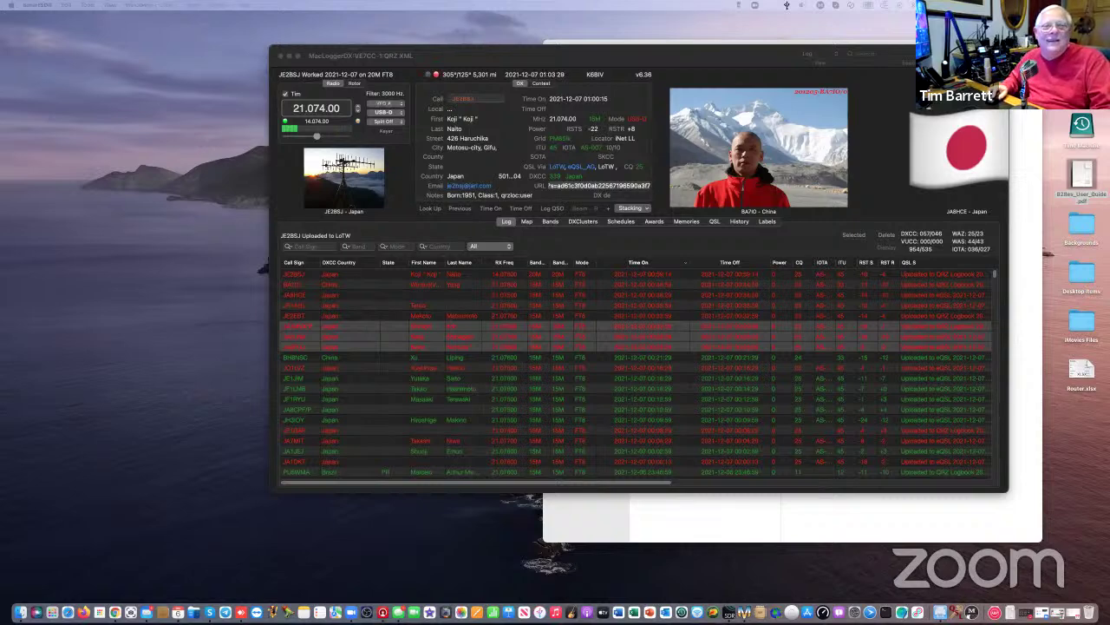
left_click_drag(0, 61, 707, 82)
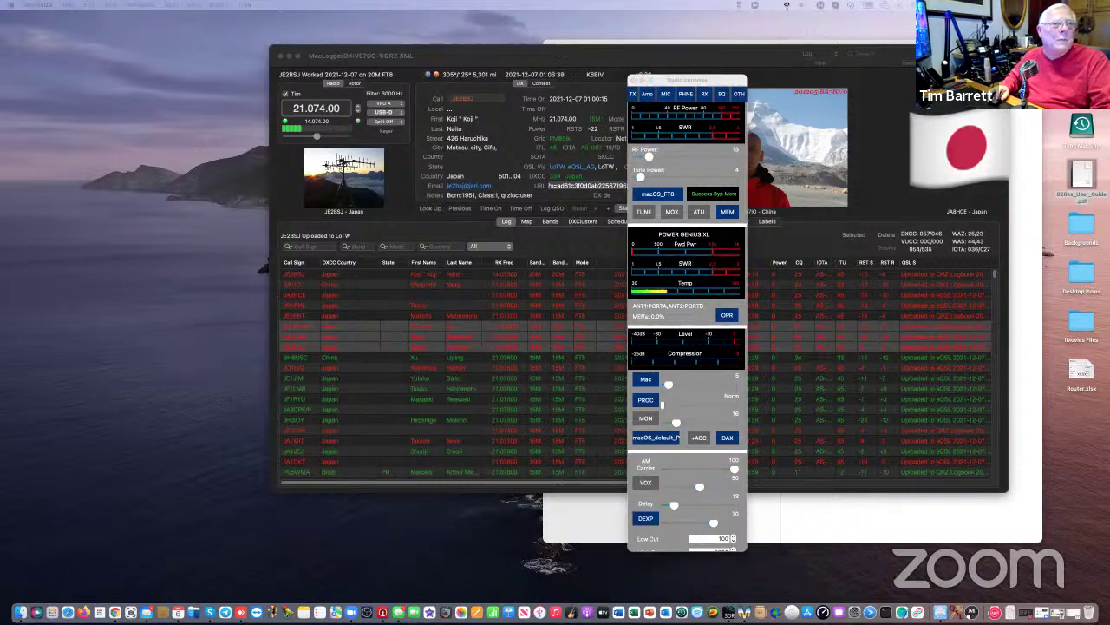
left_click_drag(0, 92, 365, 141)
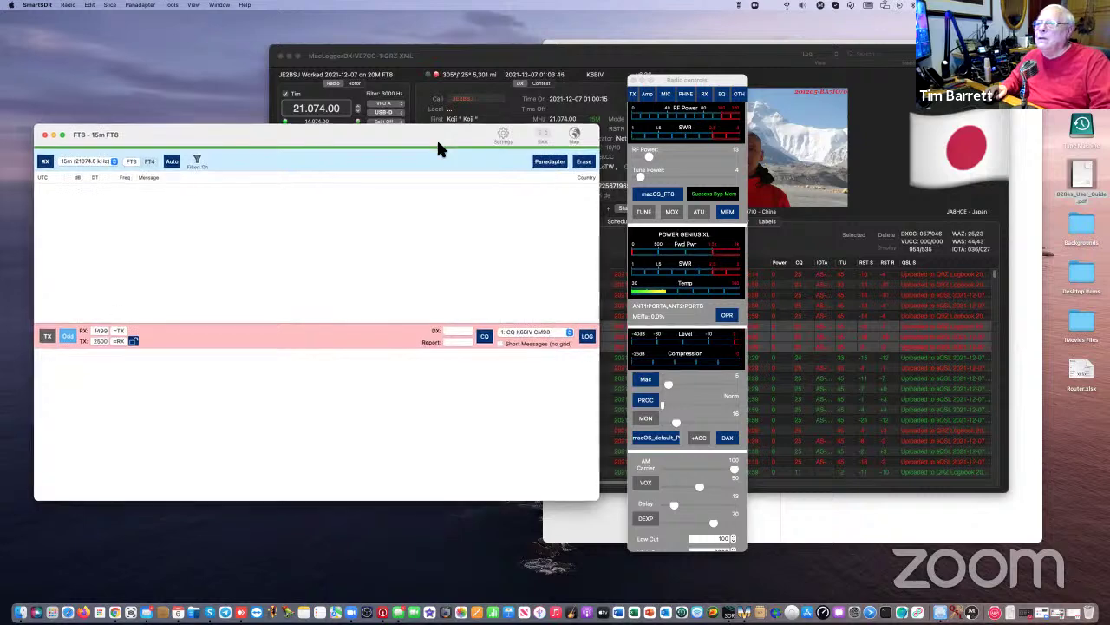
left_click_drag(438, 149, 451, 177)
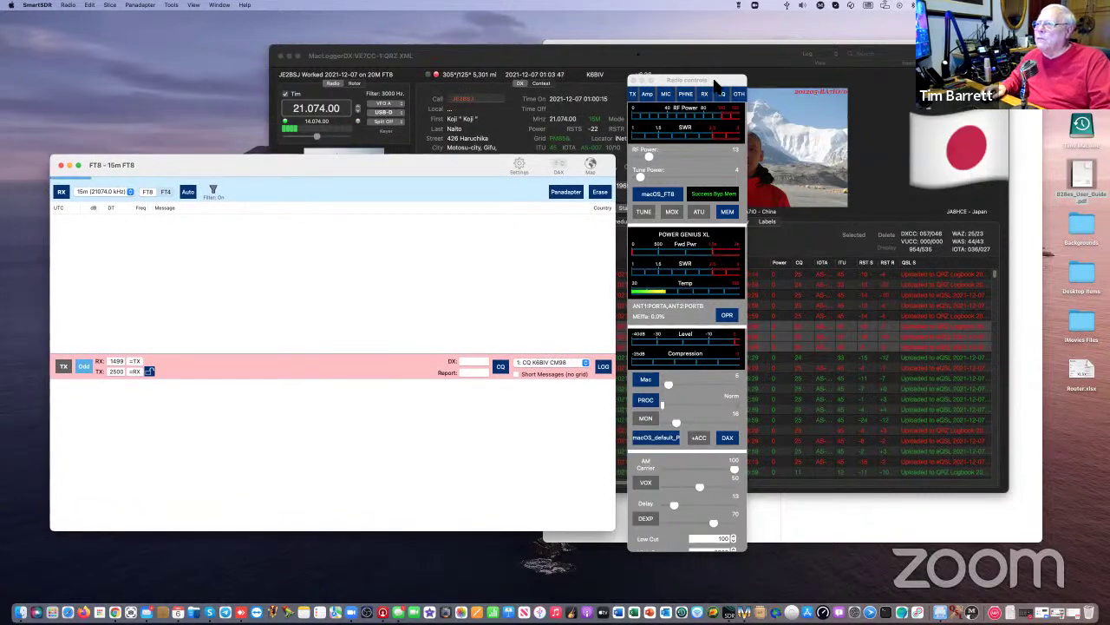
left_click_drag(716, 82, 898, 76)
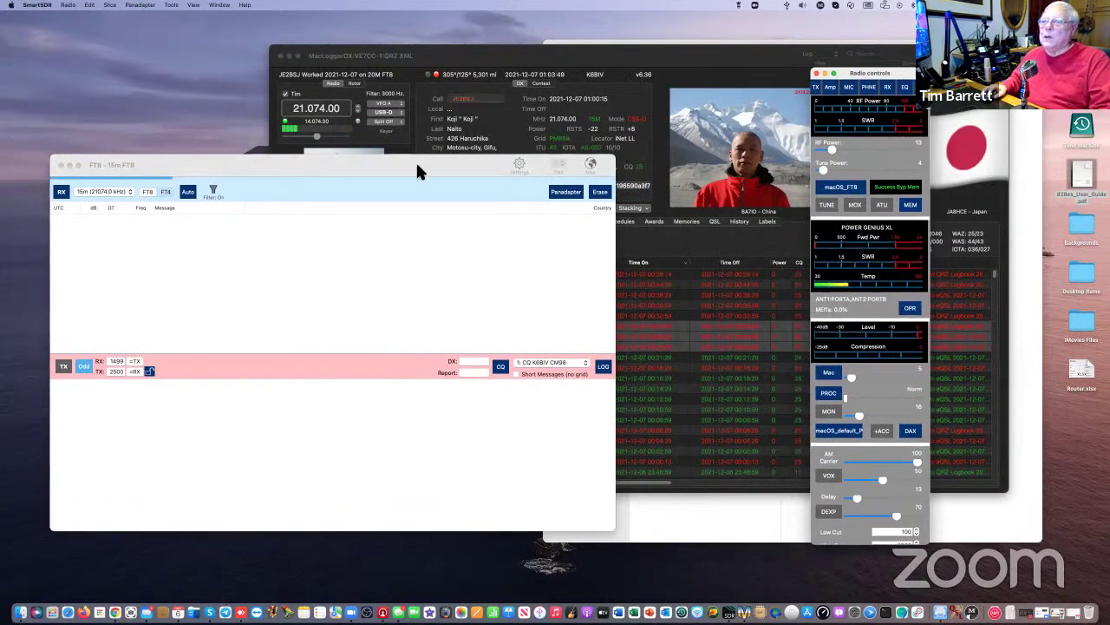
left_click_drag(416, 171, 480, 171)
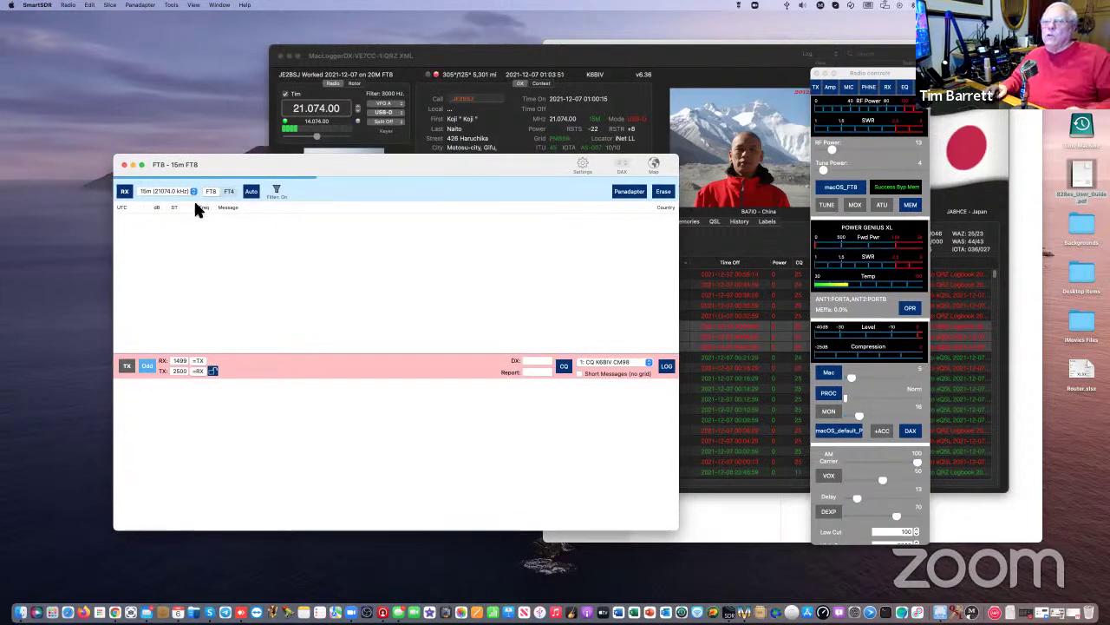
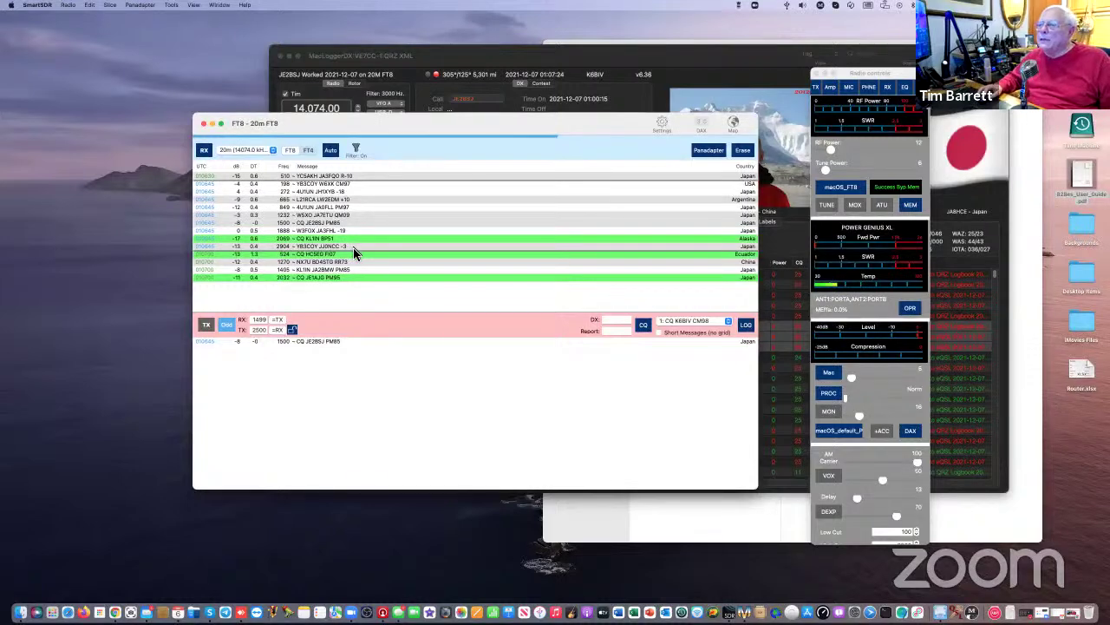
double_click(330, 239)
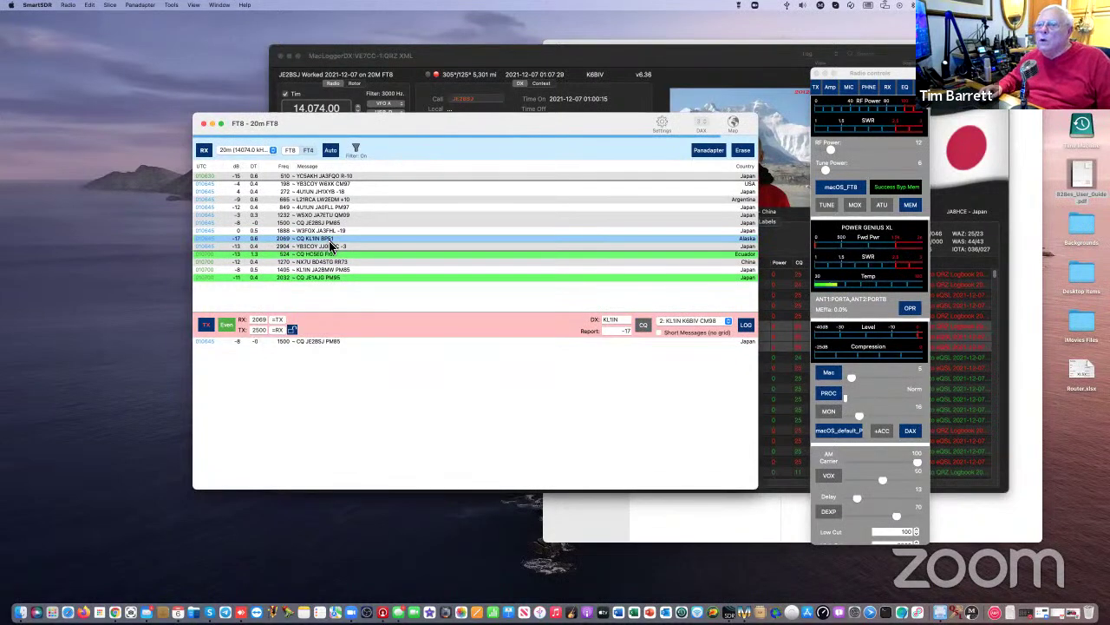
left_click_drag(434, 128, 405, 197)
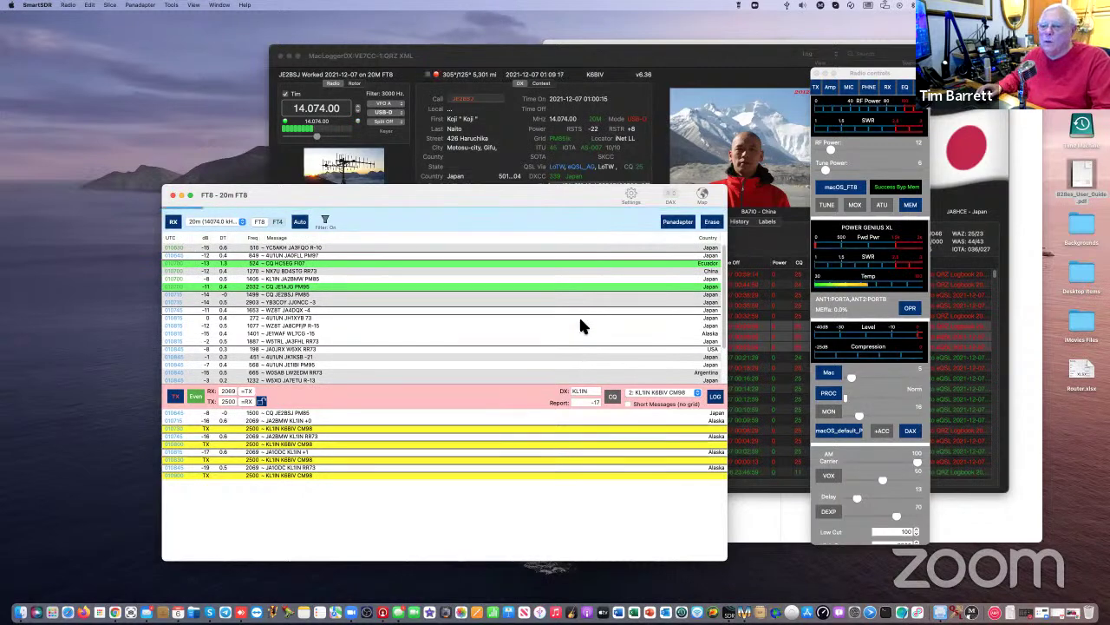
double_click(321, 264)
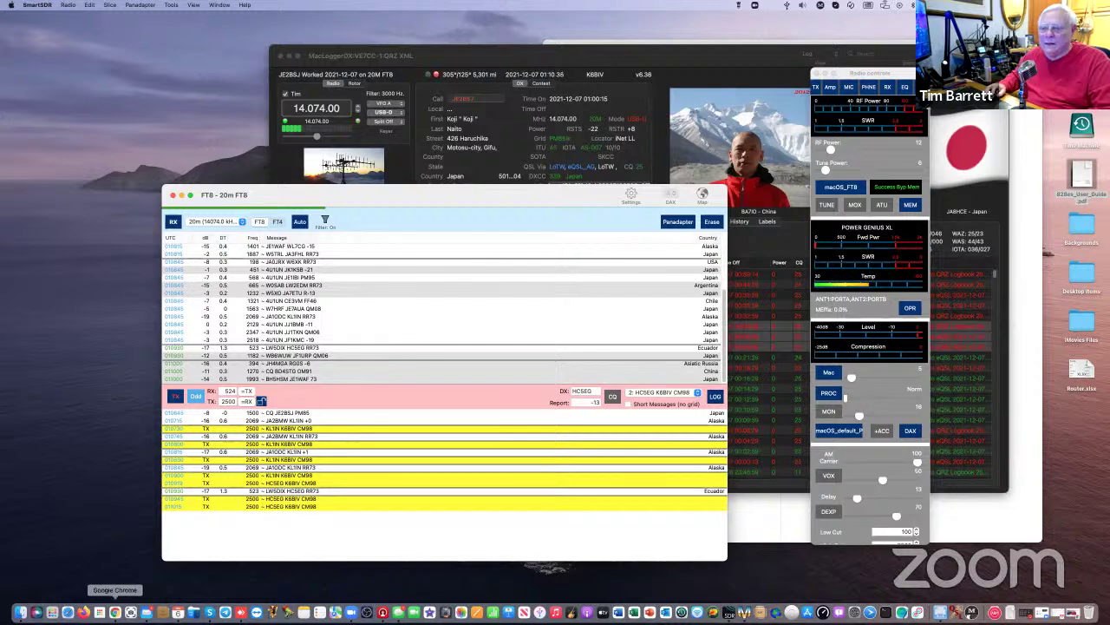
Open the PSK Reporter map (pskreporter.info/pskmap.html) in a new Chrome tab and move the browser window fully into view
left_click(114, 612)
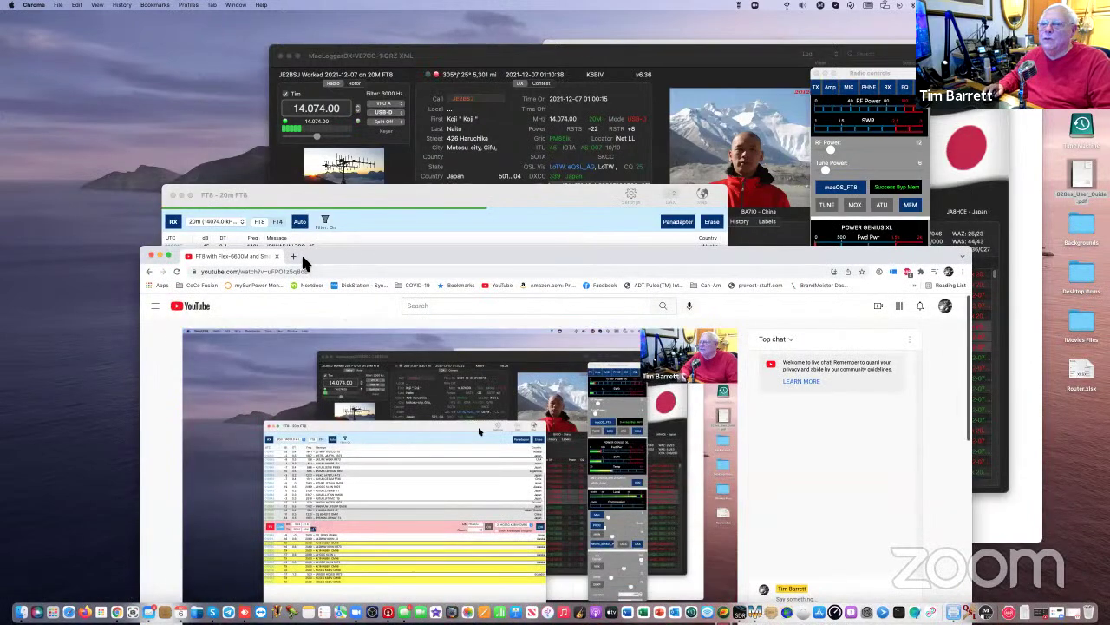
left_click(296, 258)
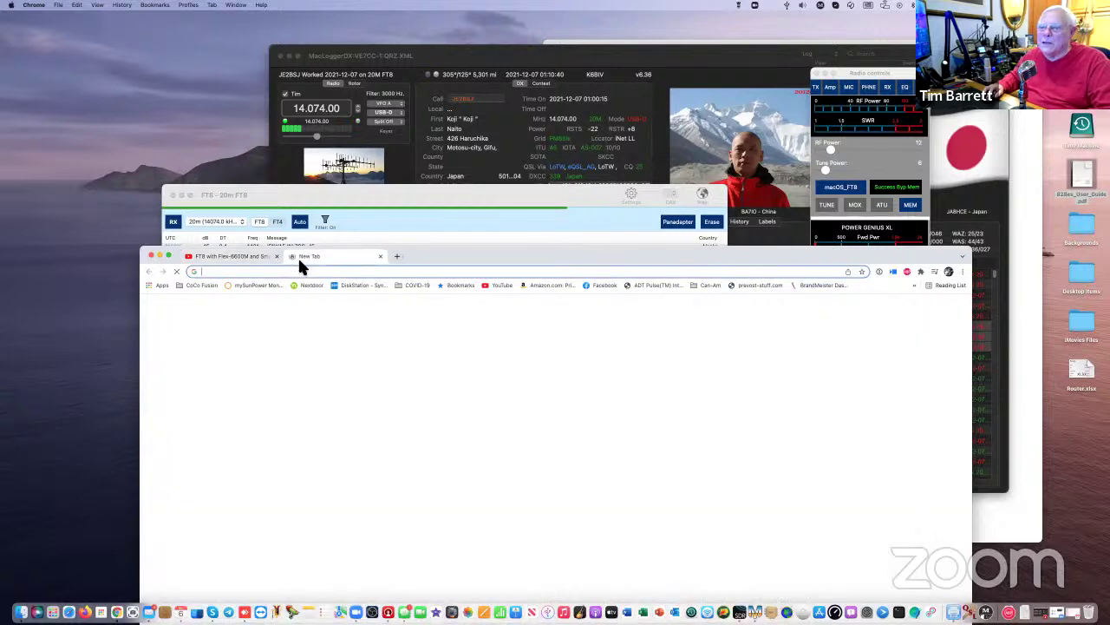
left_click(211, 287)
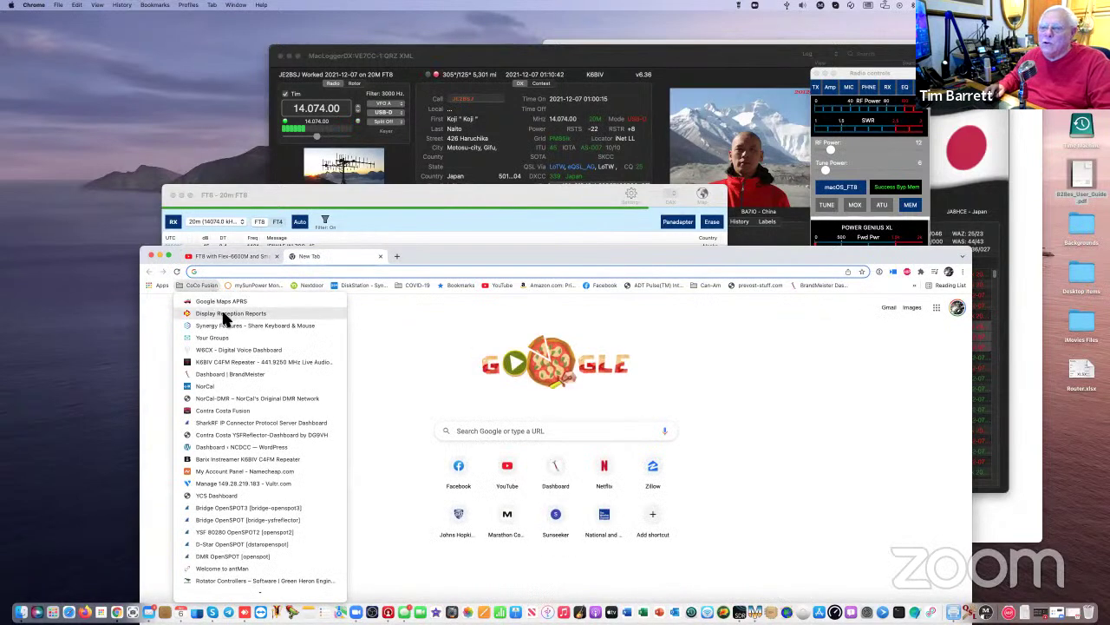
type("pskreporter.info/pskmap.html")
key("Return")
left_click_drag(429, 254, 393, 93)
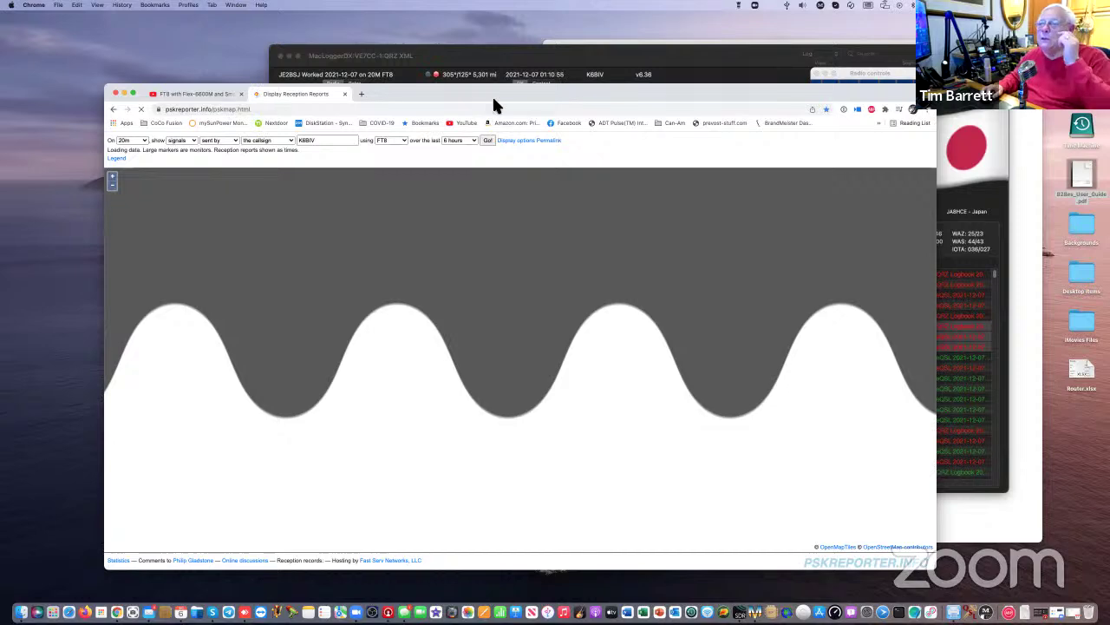
left_click_drag(493, 97, 480, 73)
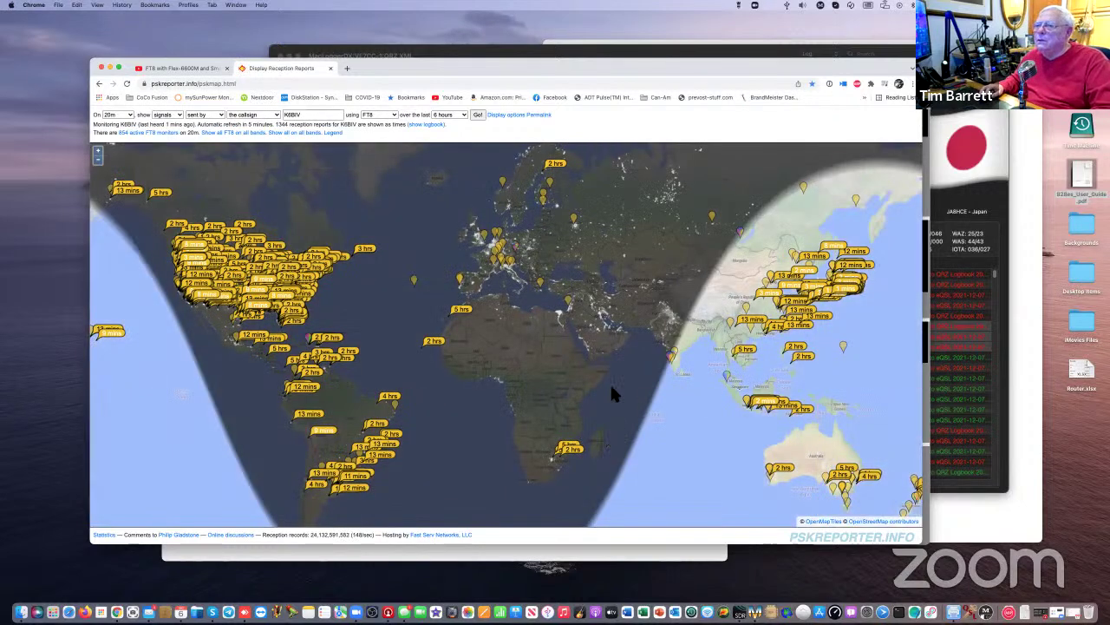
Examine where K6BIV's 20m FT8 signal was received across Africa, Europe, Asia and the Americas, and view the Alaska report details
left_click(451, 305)
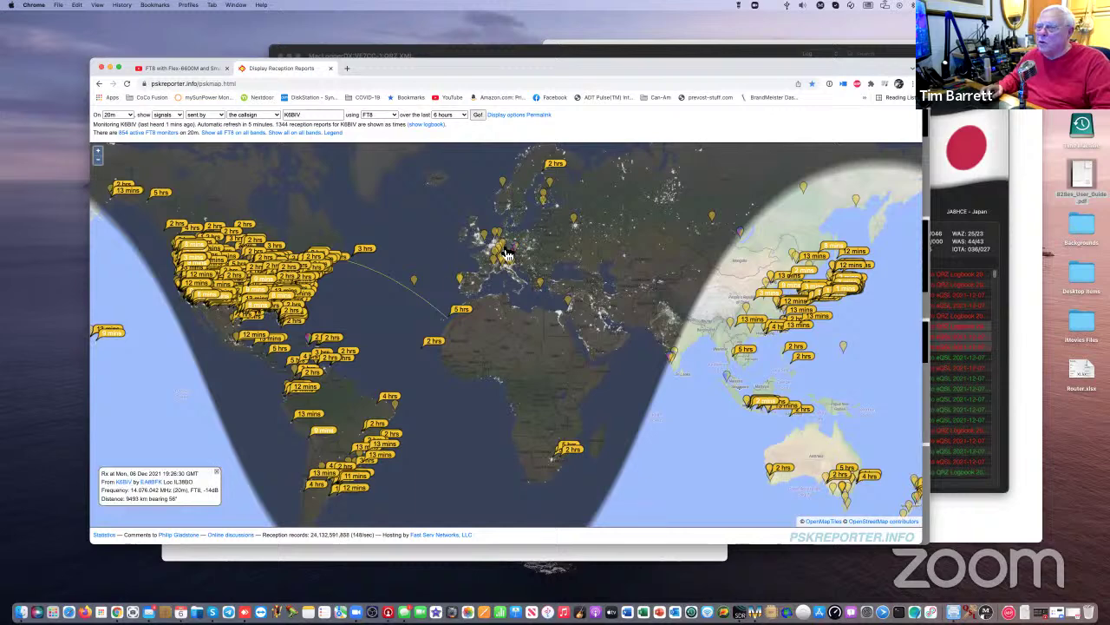
left_click(509, 249)
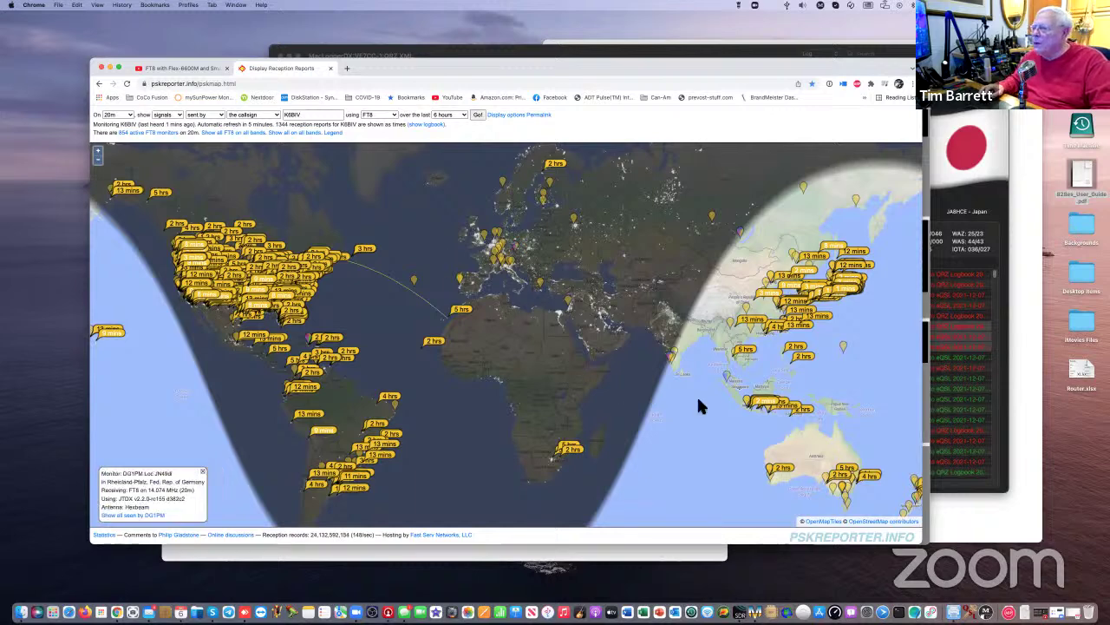
left_click_drag(694, 379, 524, 364)
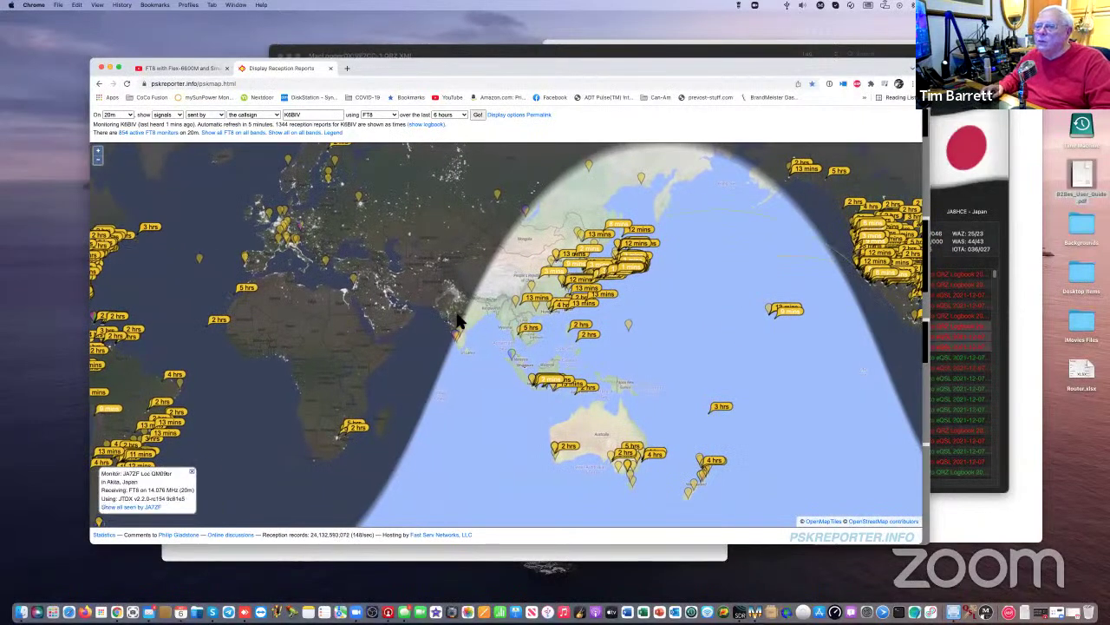
left_click_drag(402, 321, 767, 278)
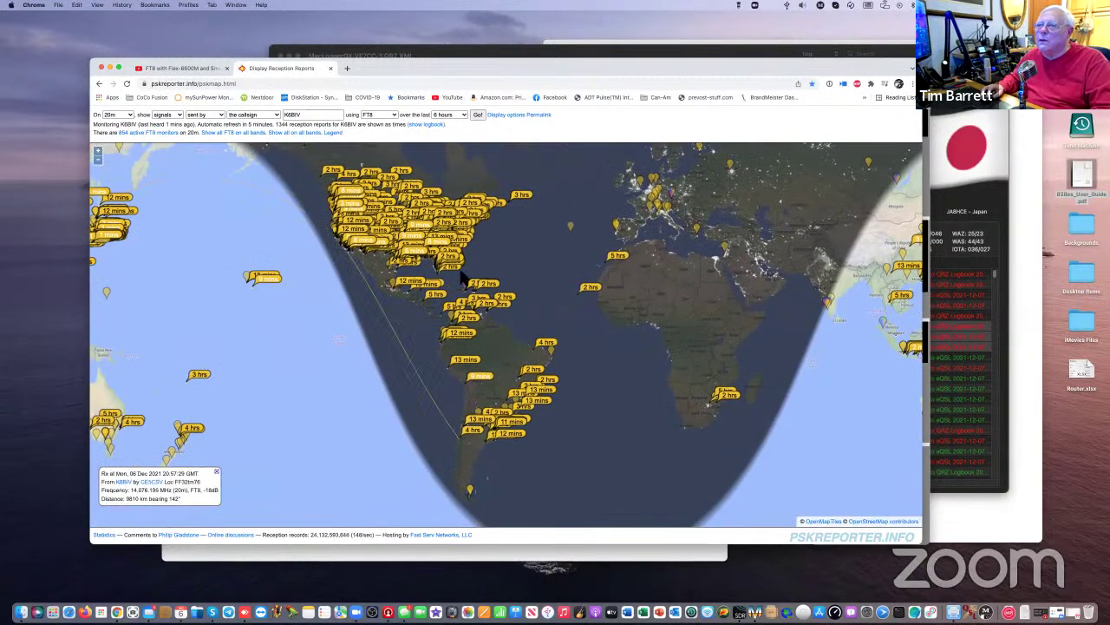
left_click_drag(406, 213, 598, 321)
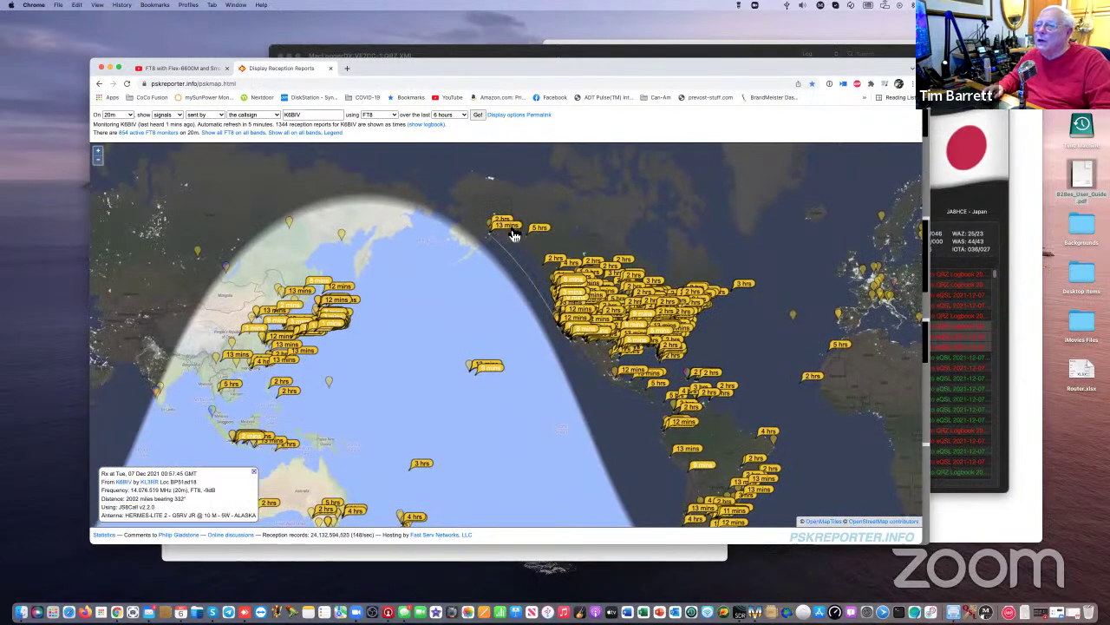
left_click(511, 231)
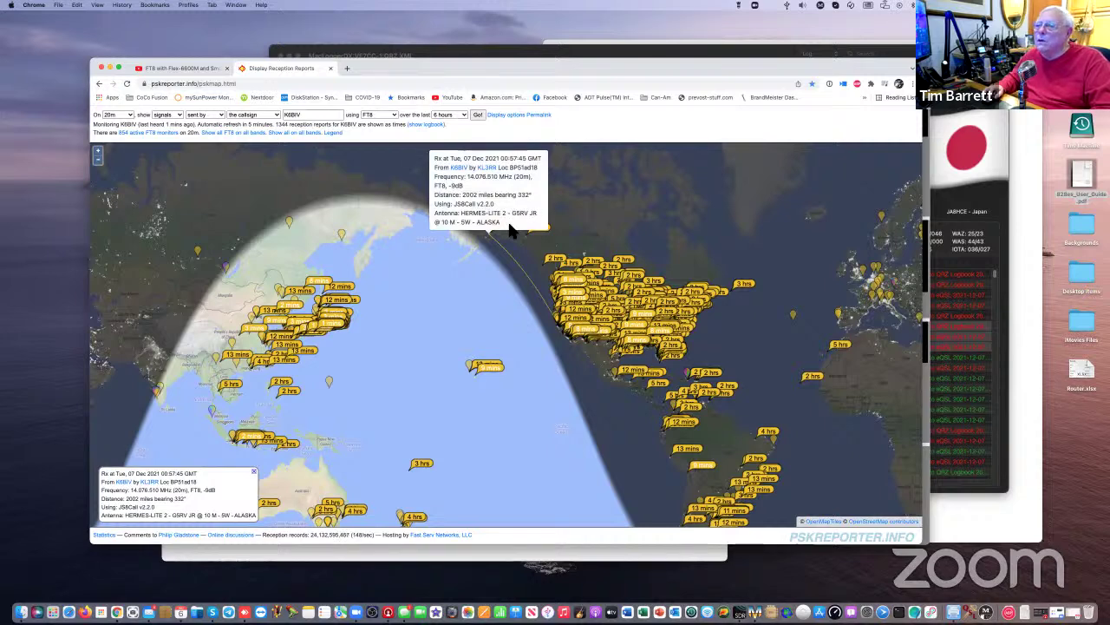
left_click(511, 231)
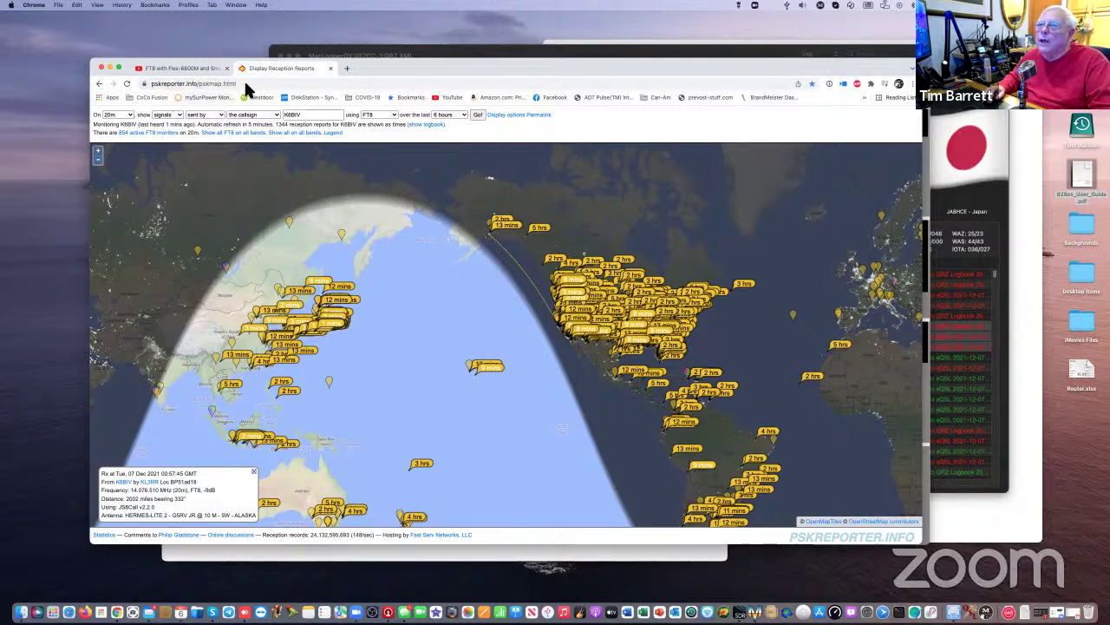
left_click(326, 68)
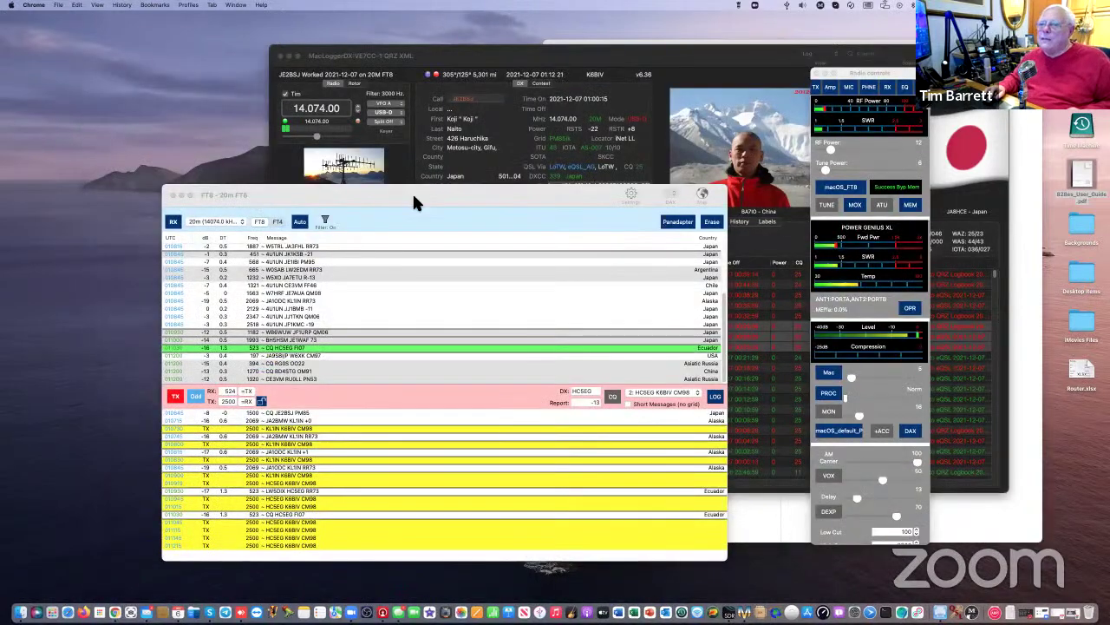
left_click_drag(414, 198, 349, 172)
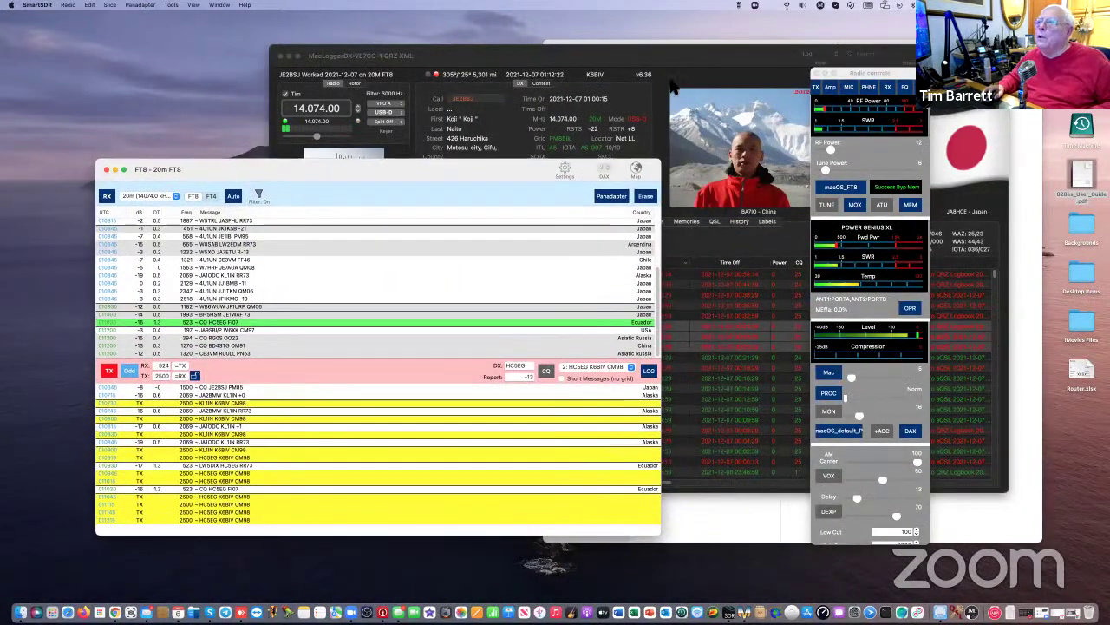